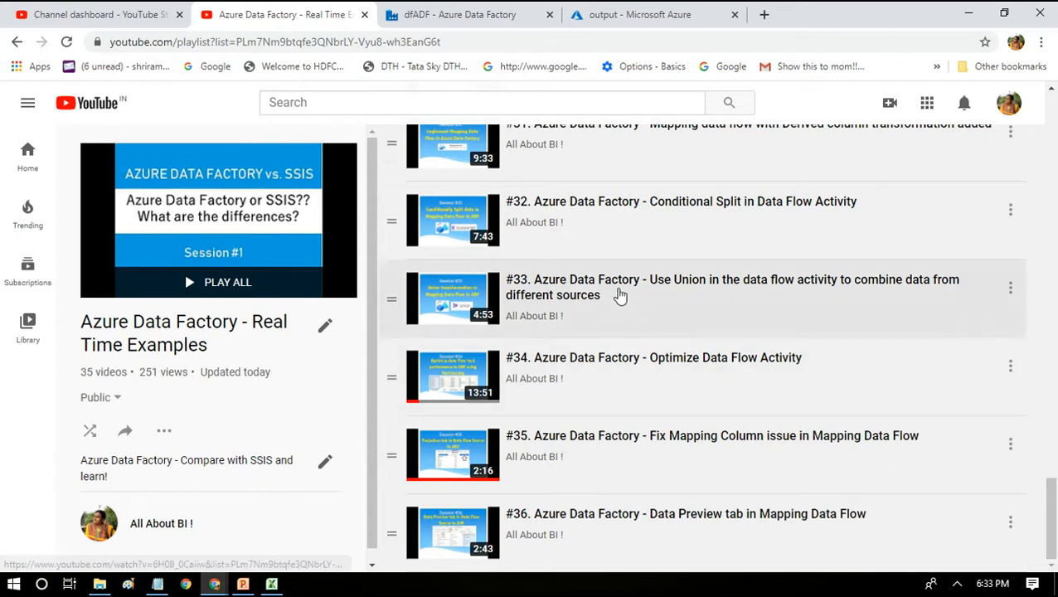
- Switch to the Country-Sales-Data-Generator workbook in Excel and examine the Item Type, Total Revenue, Total Cost and Total Profit columns
click(444, 12)
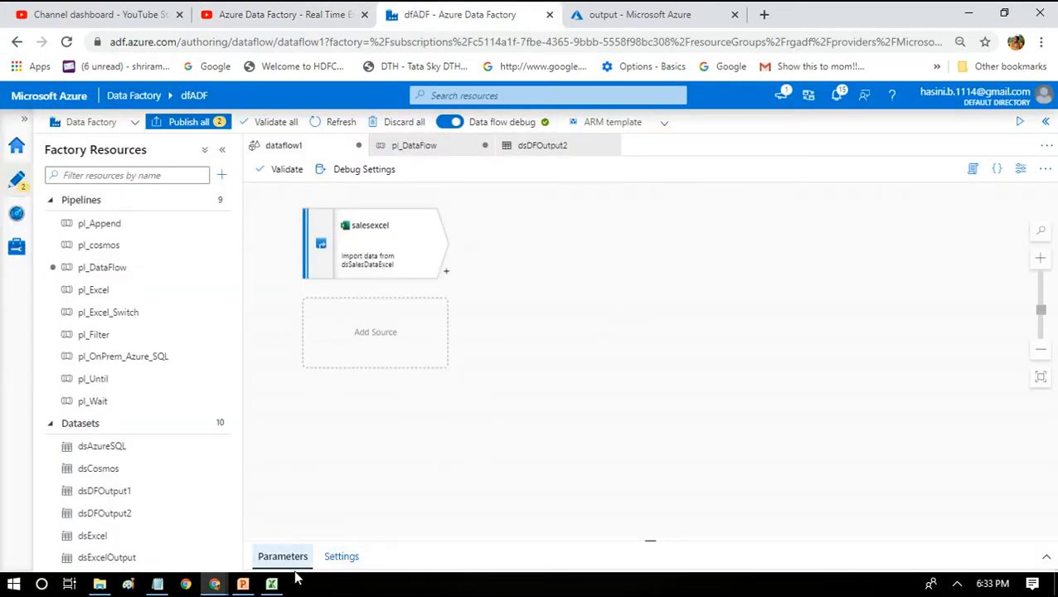
click(272, 589)
click(201, 296)
key(Left)
key(ctrl+Left)
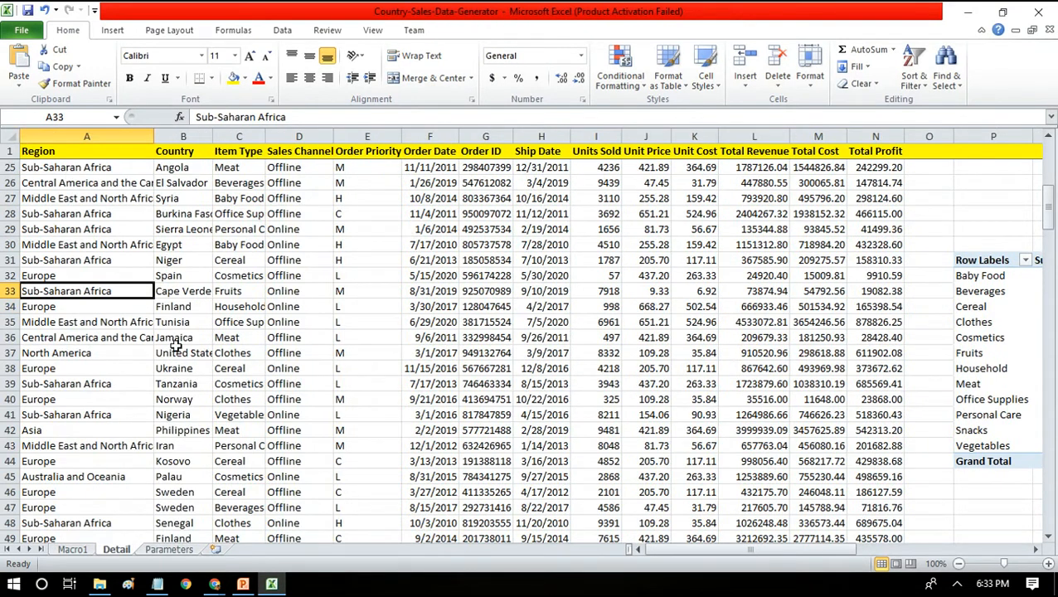
click(231, 165)
click(240, 135)
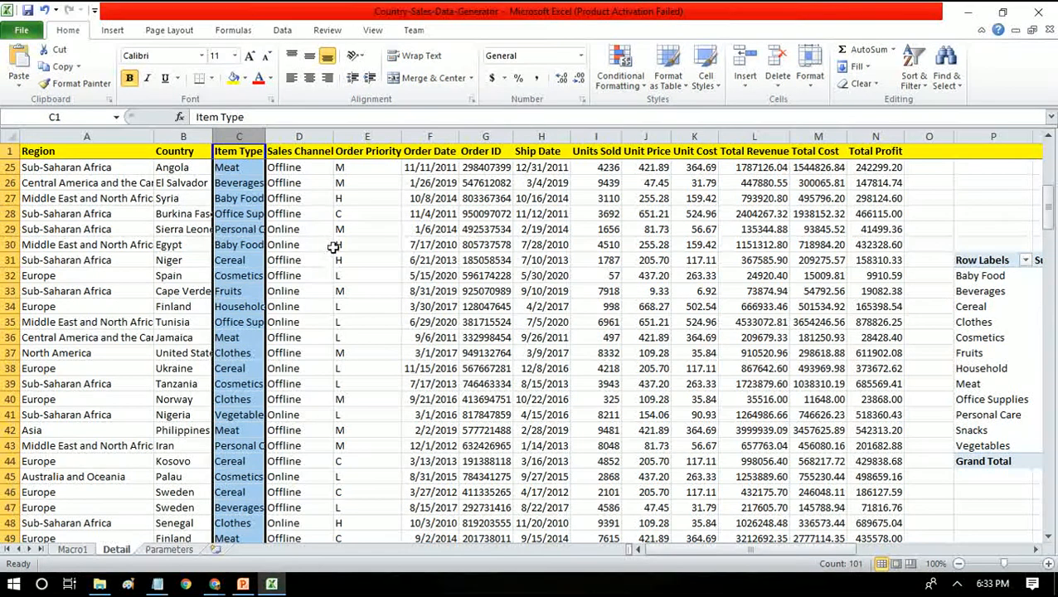
click(707, 151)
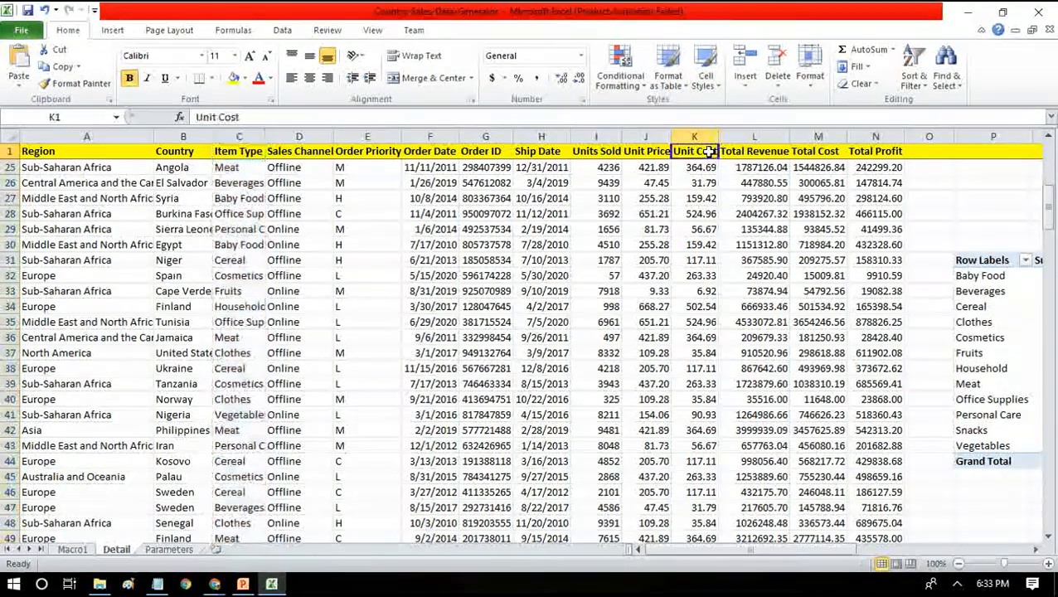
key(Right)
key(Right)
key(Right)
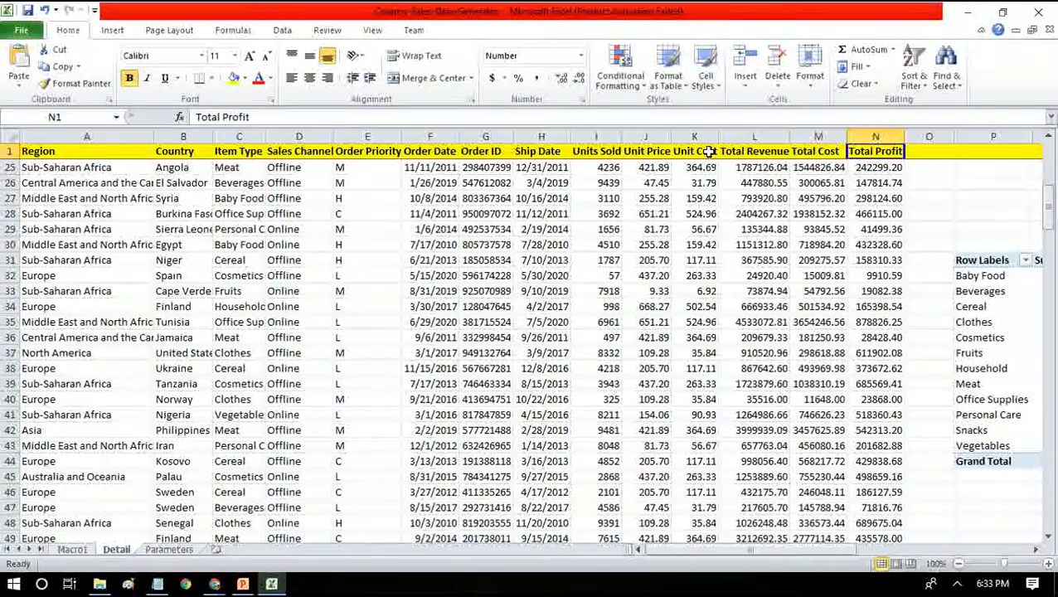
click(243, 134)
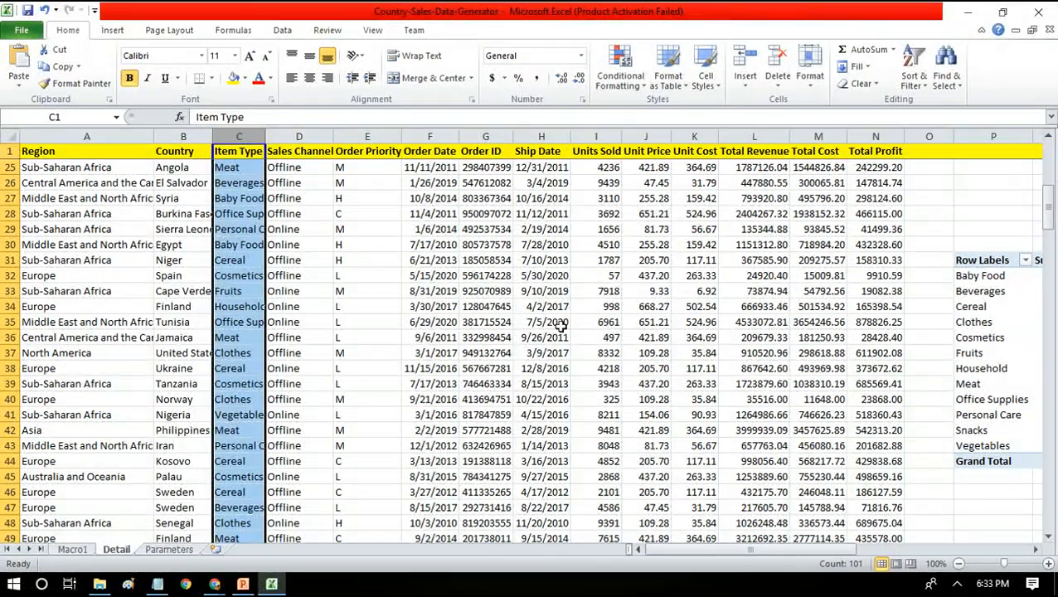
drag(751, 134, 876, 133)
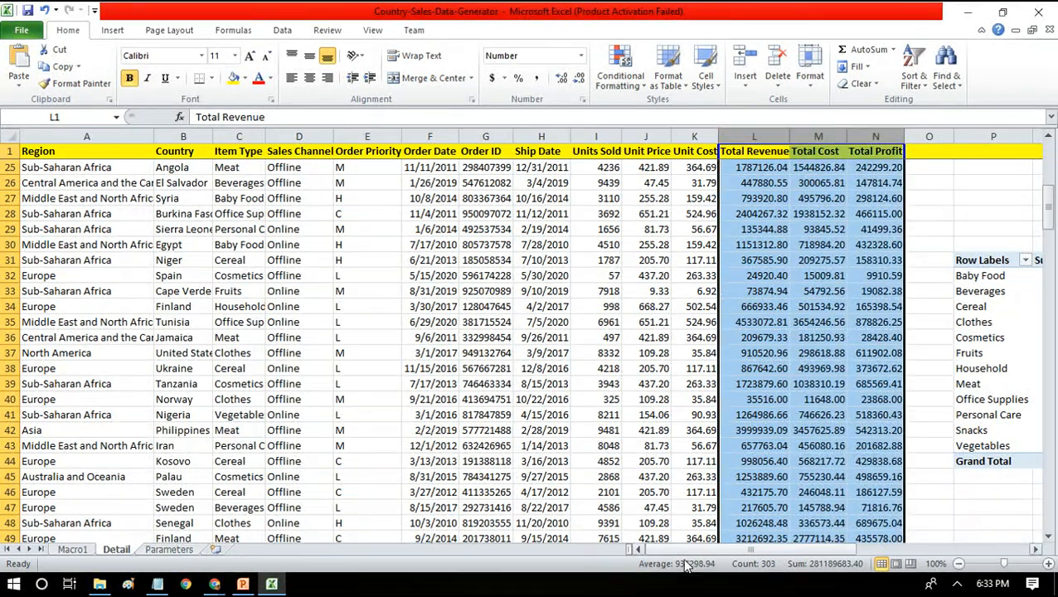
- Examine the pivot table beside the sales data, with its item types and summed revenue, cost and profit
drag(695, 550, 734, 547)
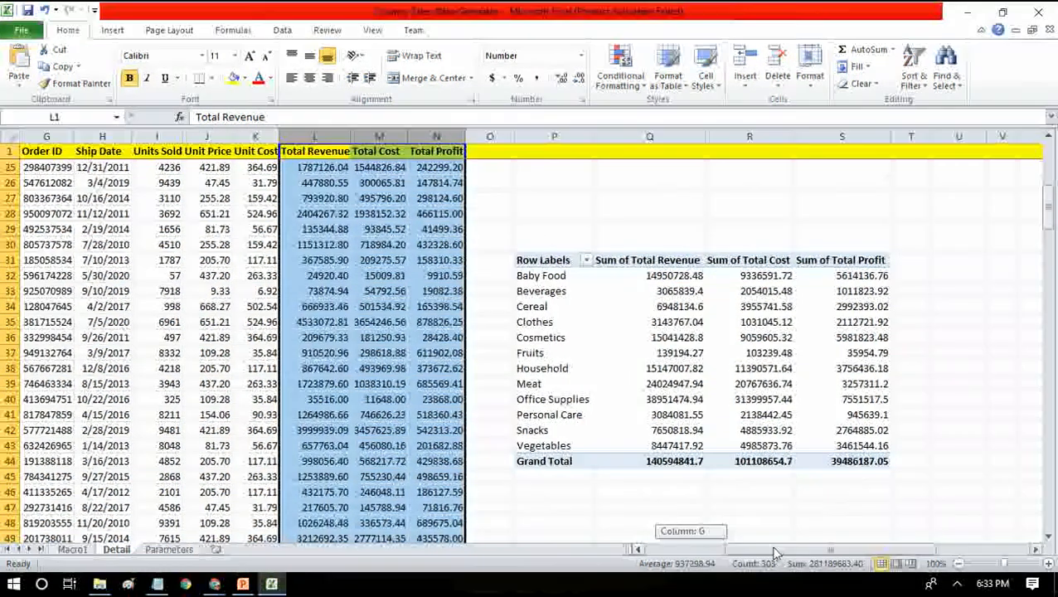
click(672, 429)
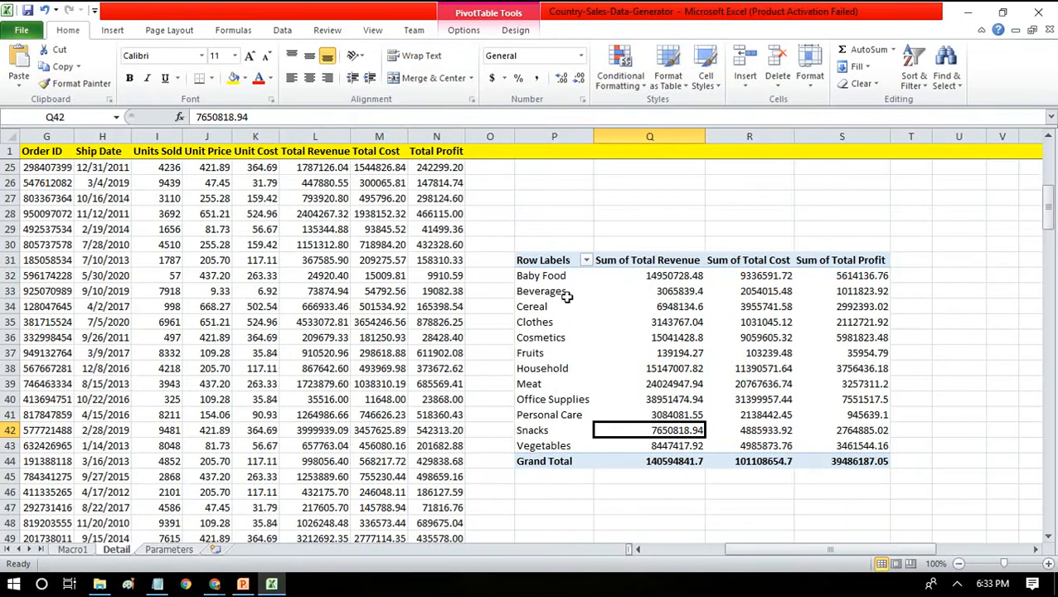
drag(553, 278, 863, 446)
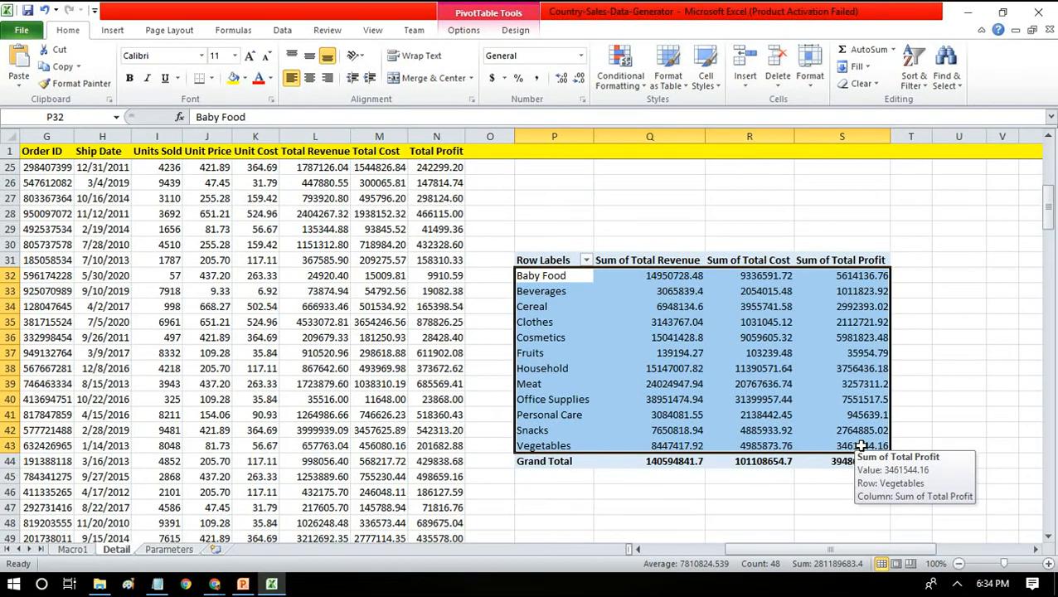
click(689, 385)
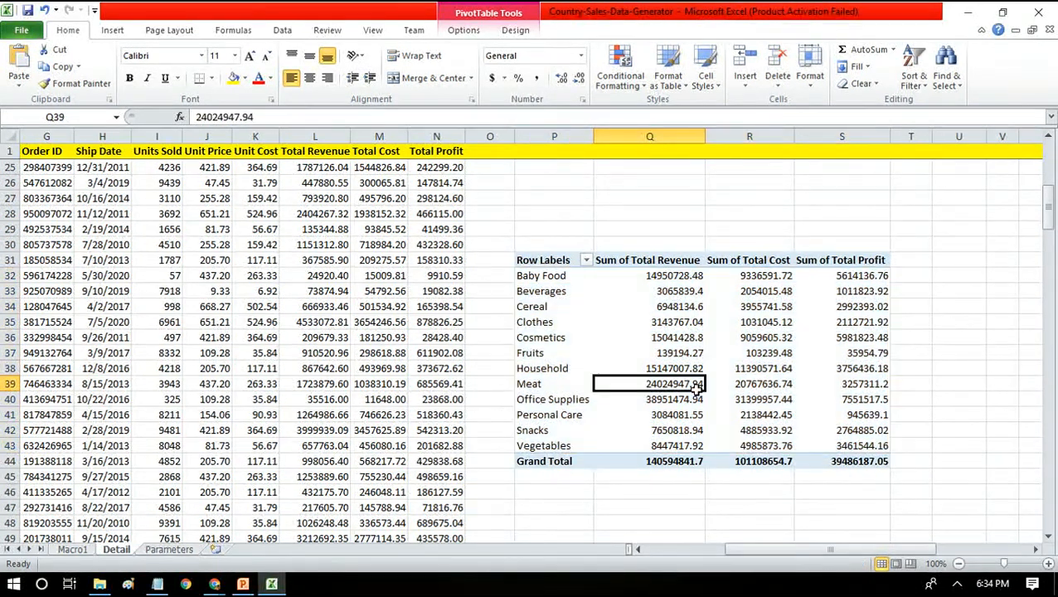
drag(547, 281, 542, 447)
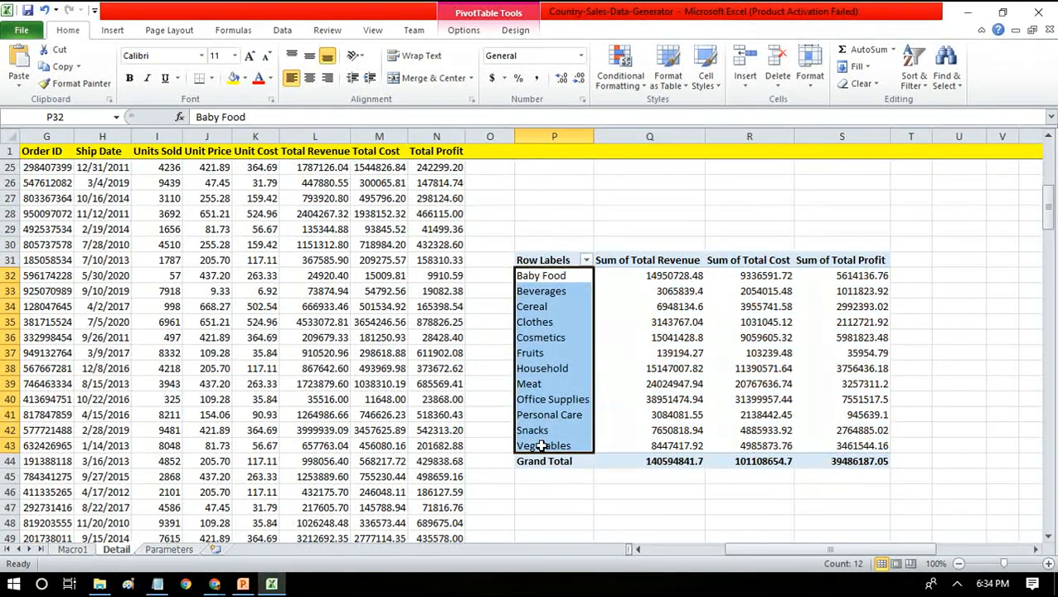
- Return to Azure Data Factory in the browser and add an Aggregate transformation after the salesexcel source in dataflow1
click(211, 580)
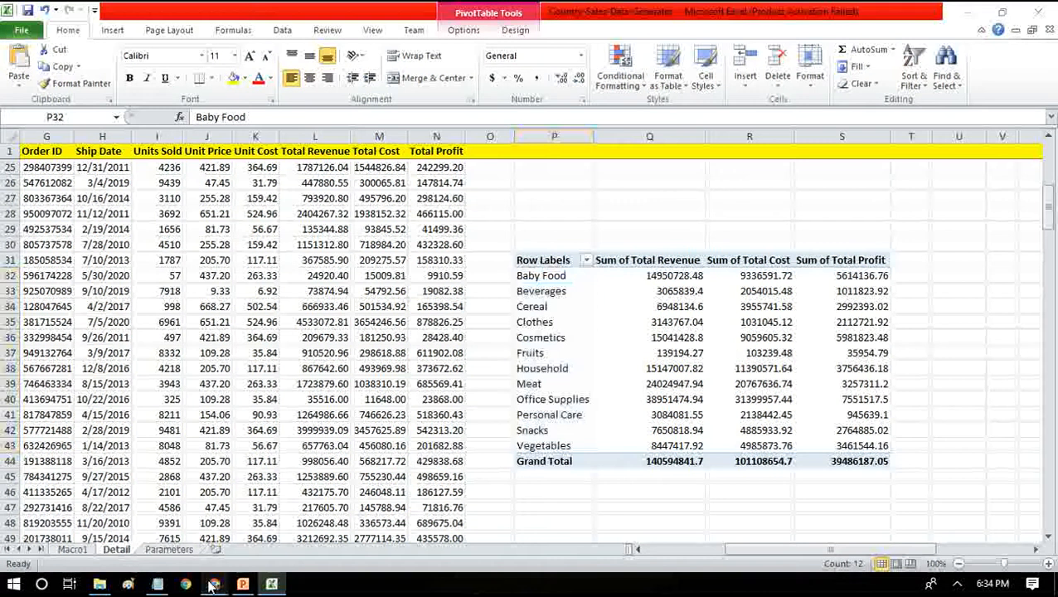
click(142, 515)
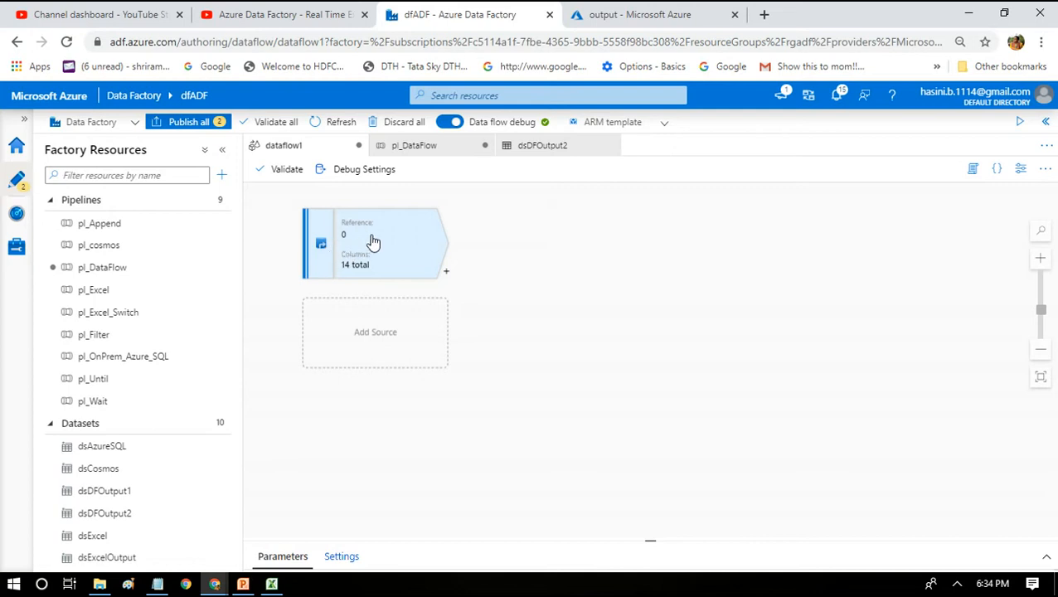
click(447, 274)
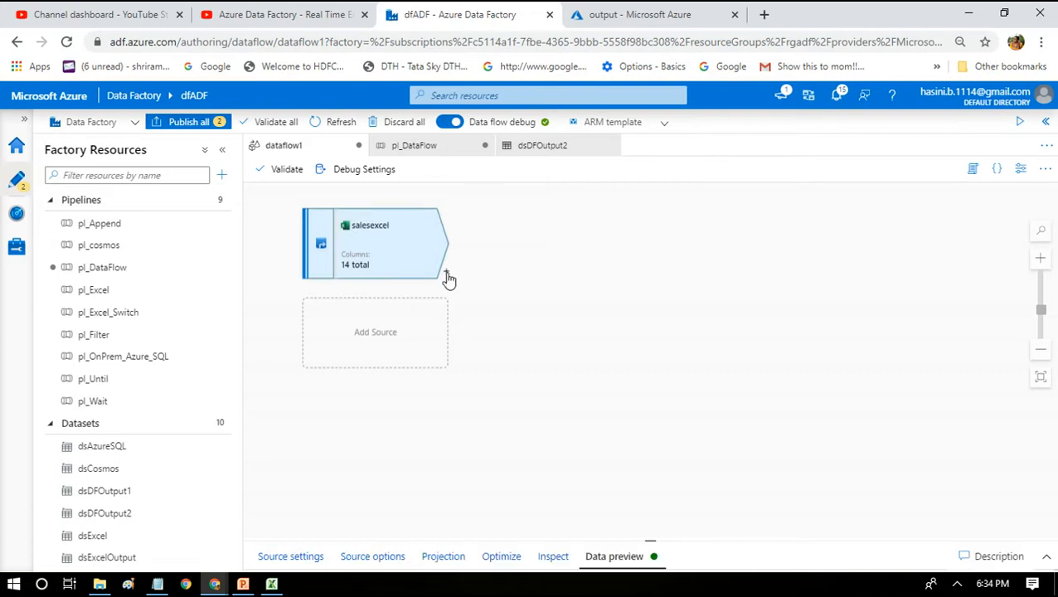
drag(570, 359, 570, 448)
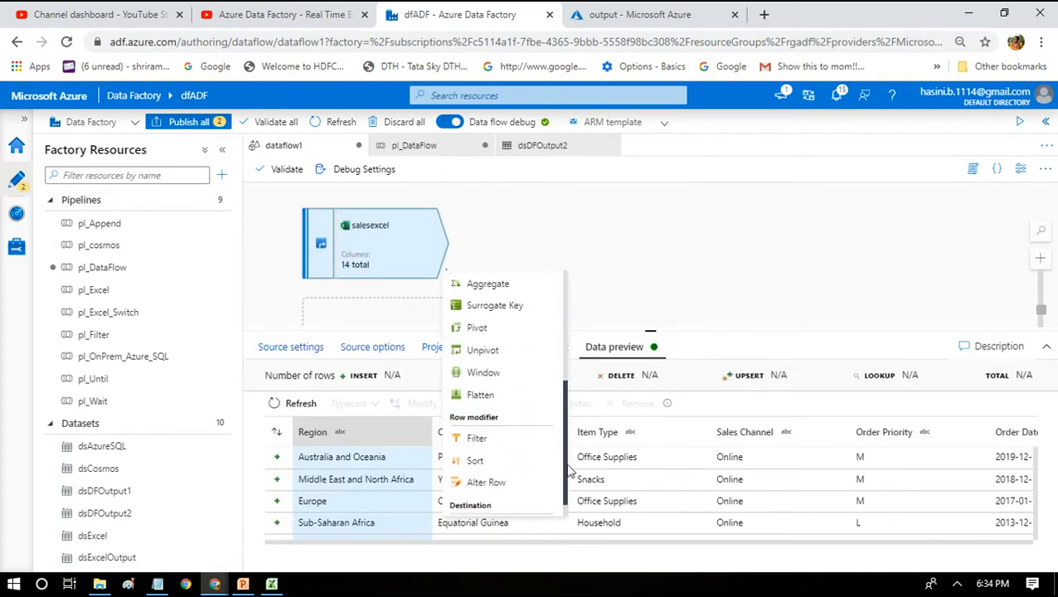
click(495, 283)
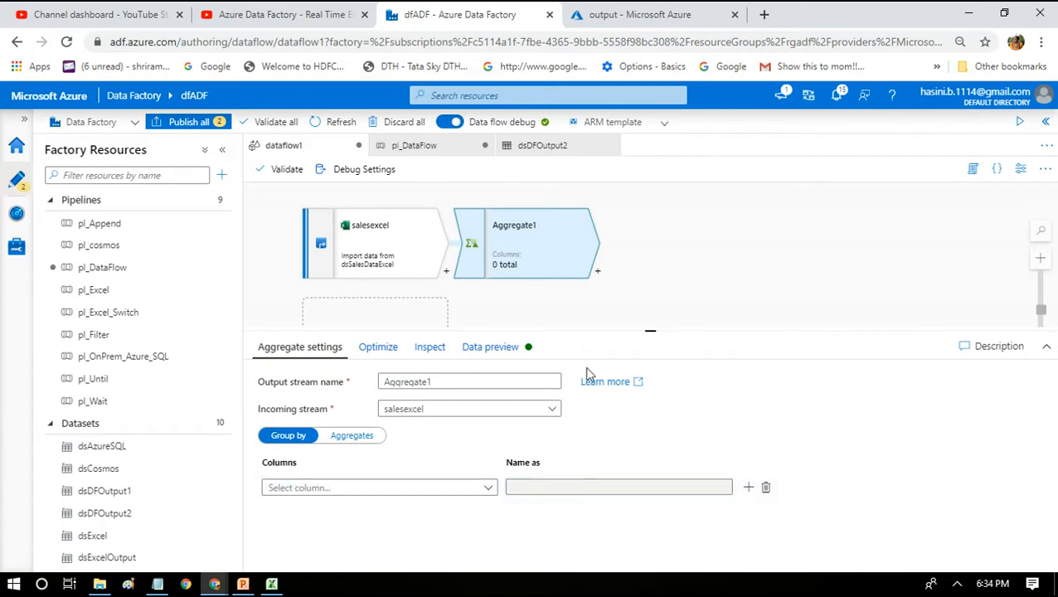
- Group the Aggregate transformation by the Item Type column
drag(650, 330, 650, 272)
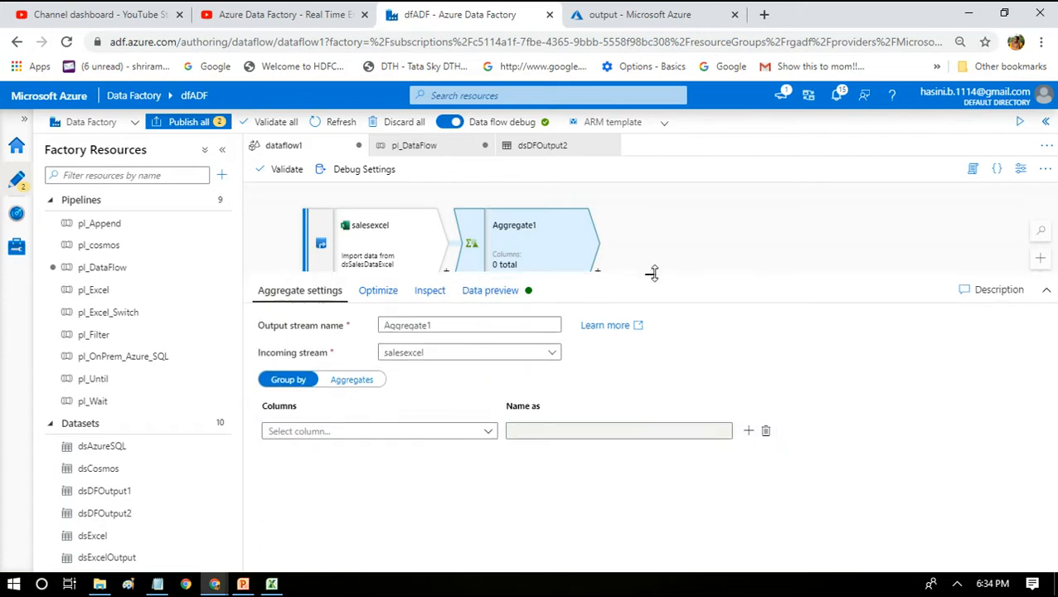
click(490, 431)
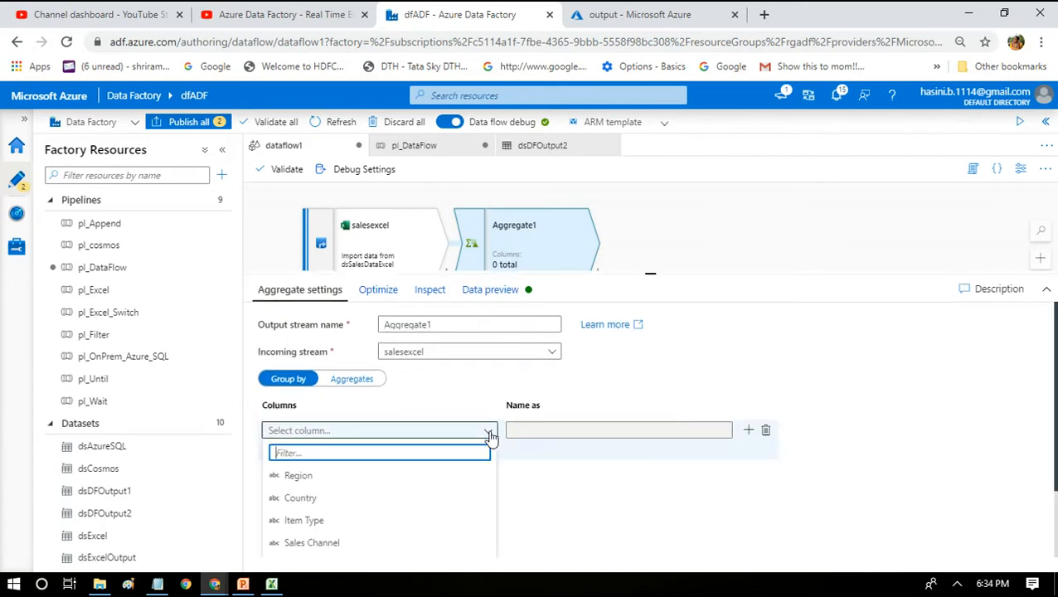
click(325, 523)
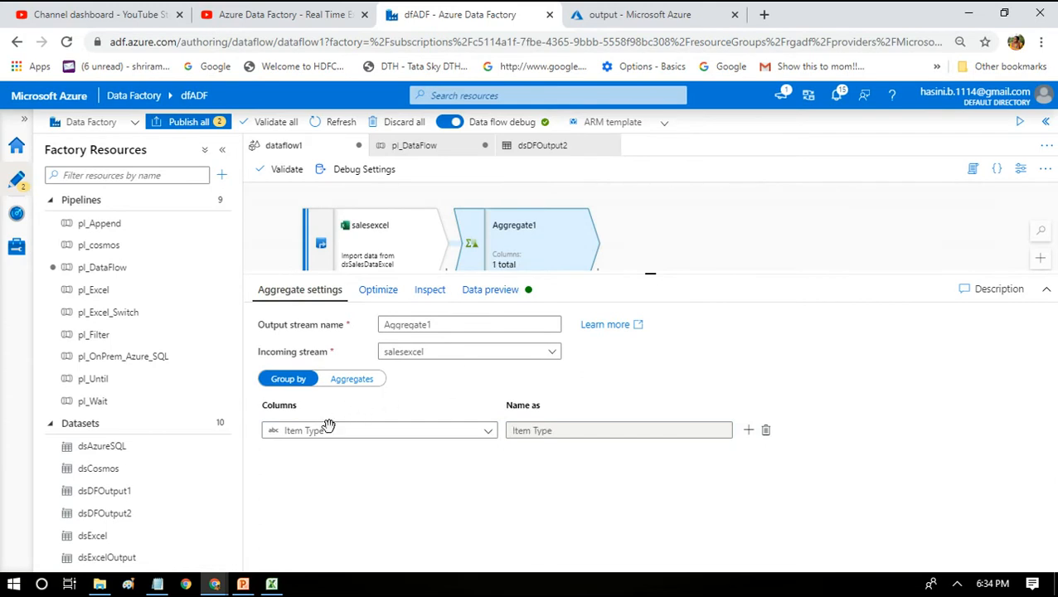
- Choose Total Revenue as the first aggregate column
click(350, 380)
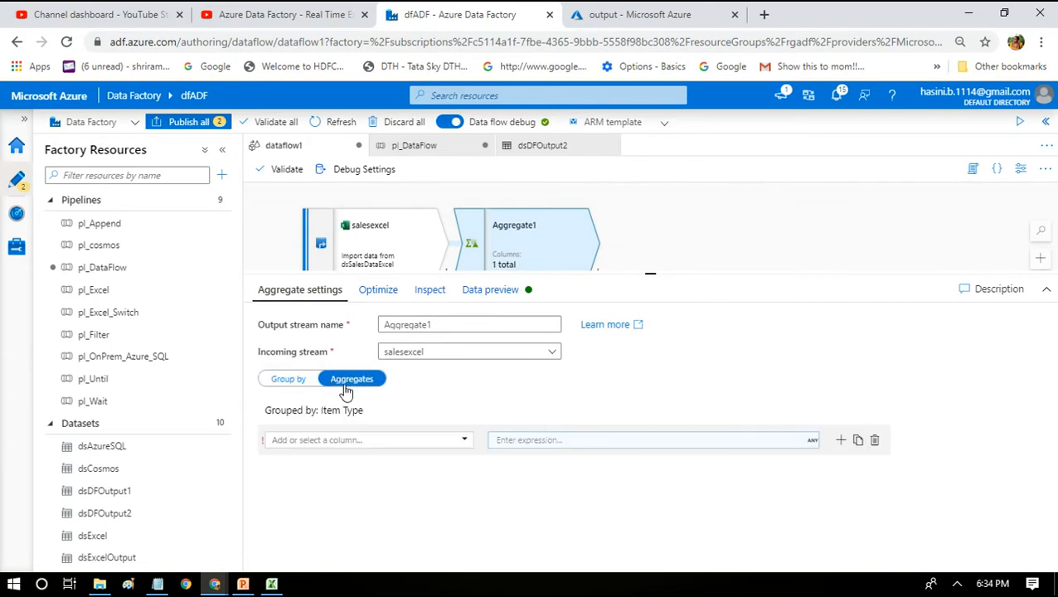
click(466, 445)
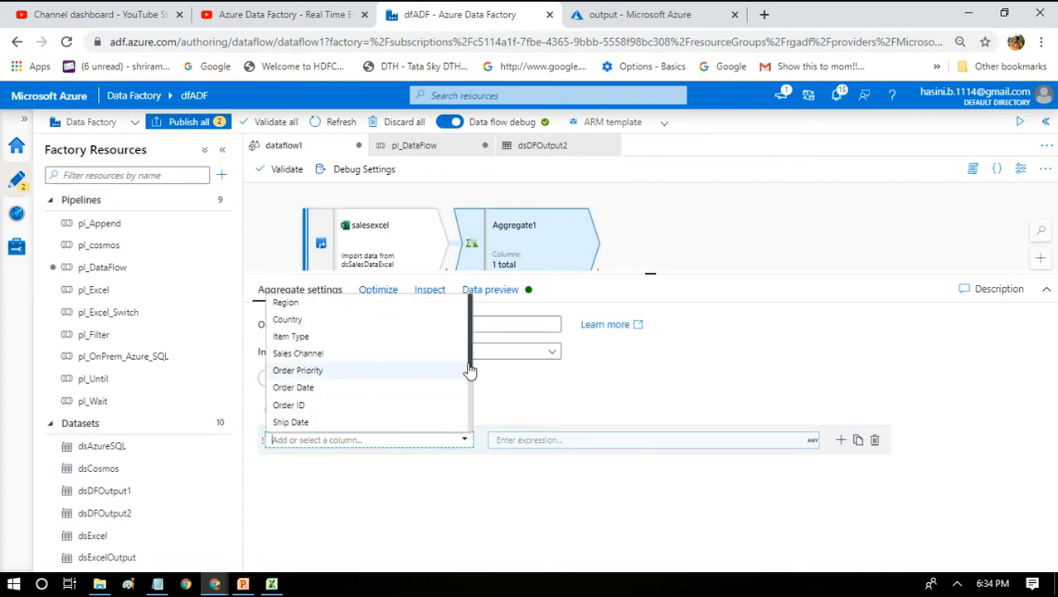
click(462, 442)
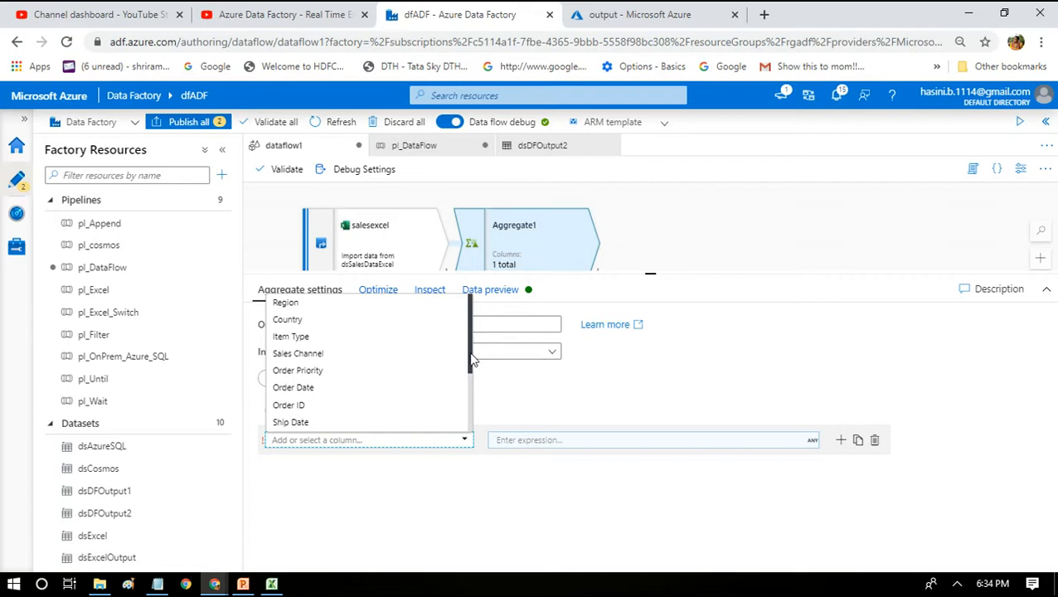
scroll(473, 360, down, 3)
click(324, 393)
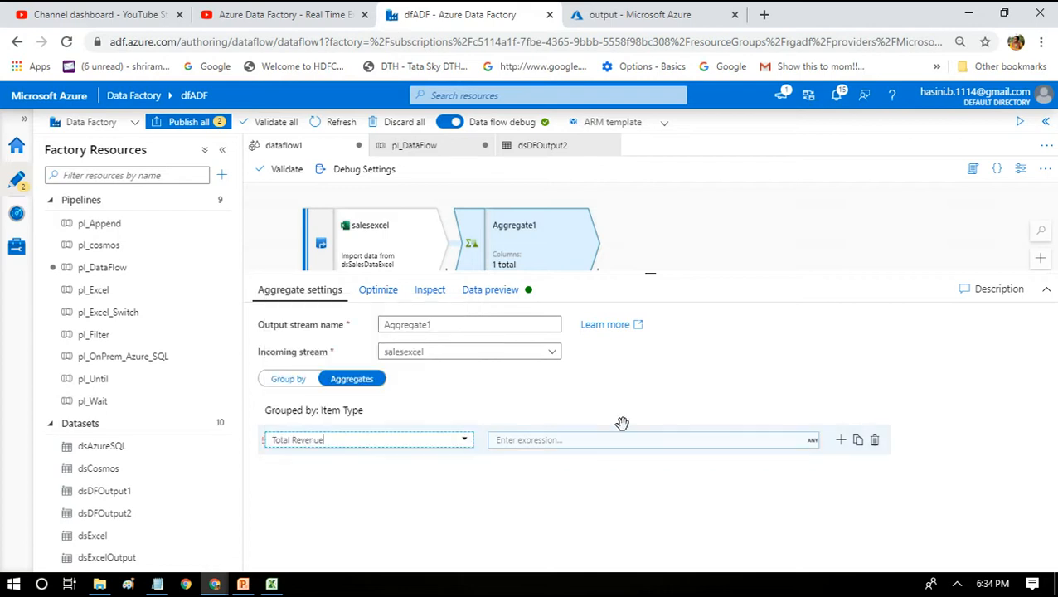
- Add a second aggregate column and set it to Total Cost
click(841, 441)
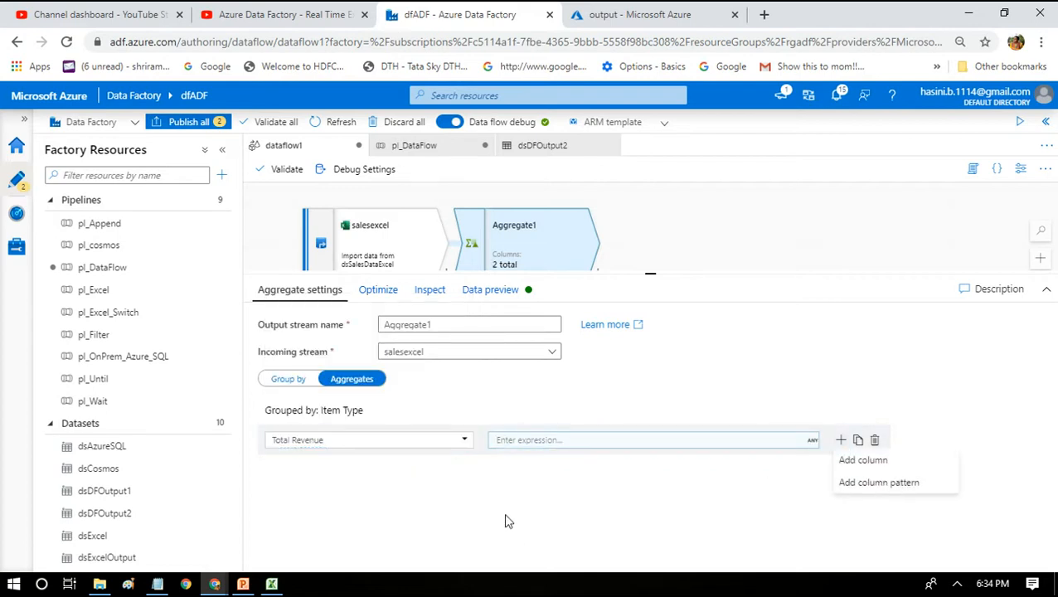
click(863, 462)
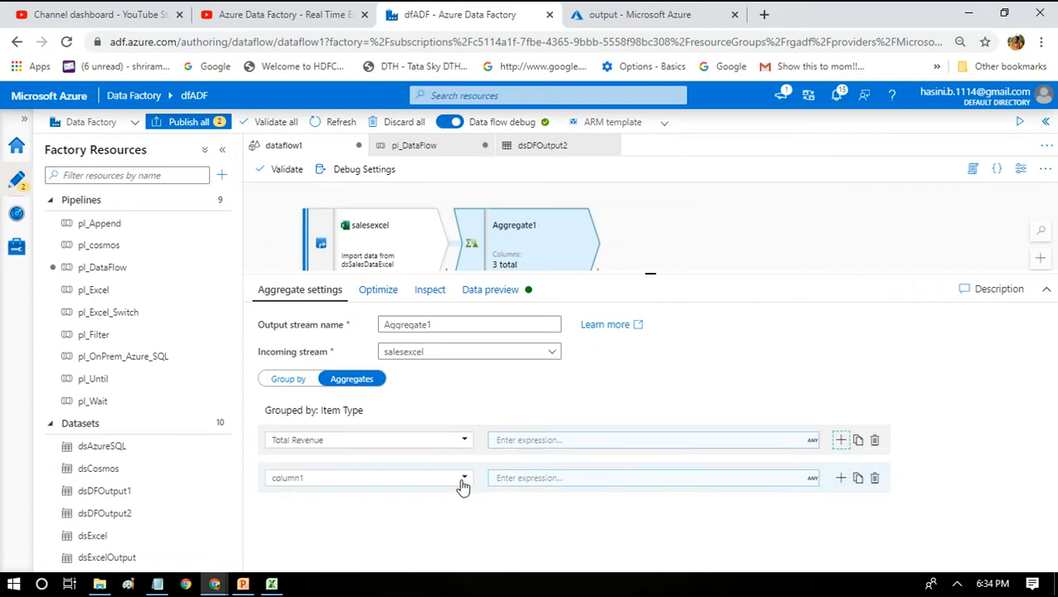
click(463, 482)
drag(471, 404, 467, 465)
click(464, 479)
drag(471, 413, 471, 470)
click(359, 448)
- Add a third aggregate column and set it to Total Profit
click(841, 478)
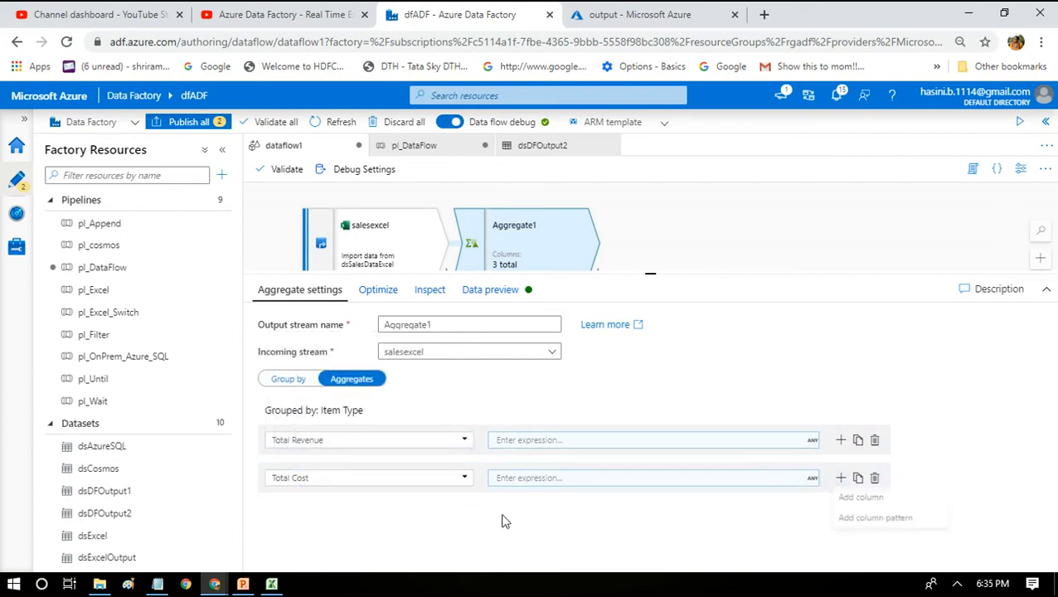
click(846, 498)
click(467, 519)
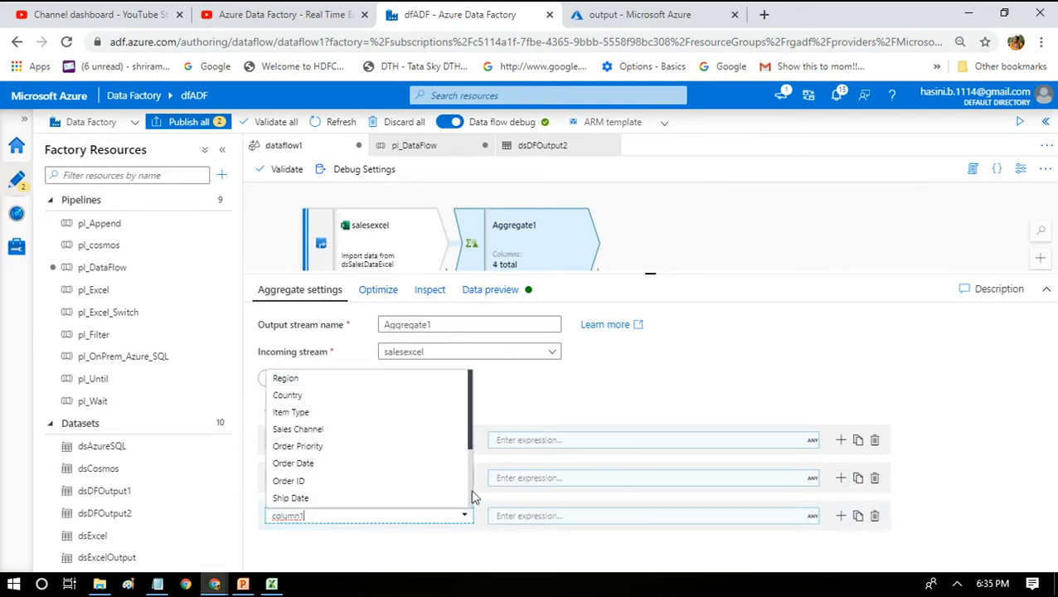
drag(473, 452, 460, 507)
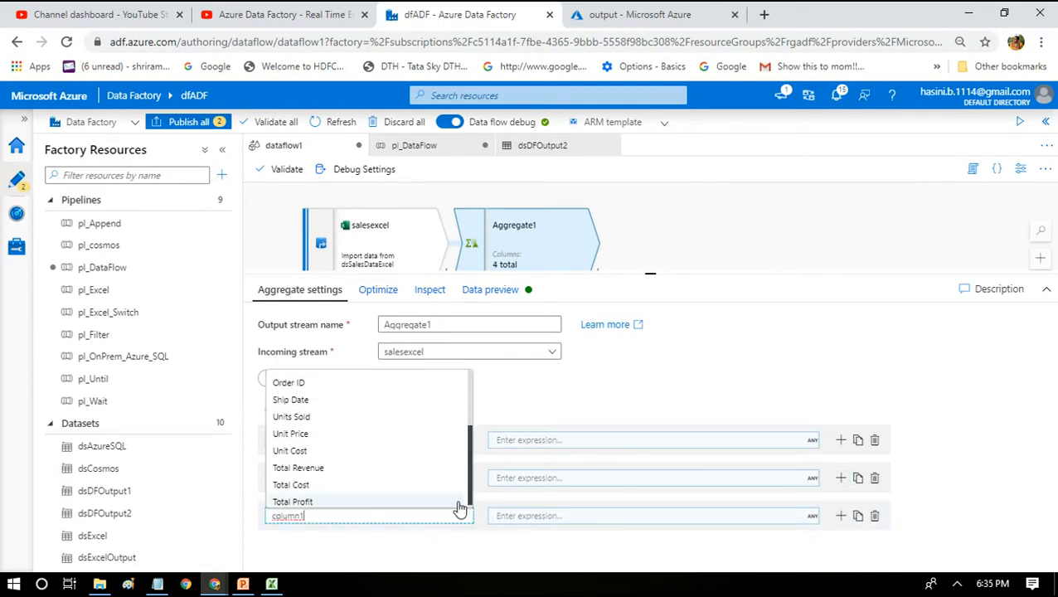
click(396, 503)
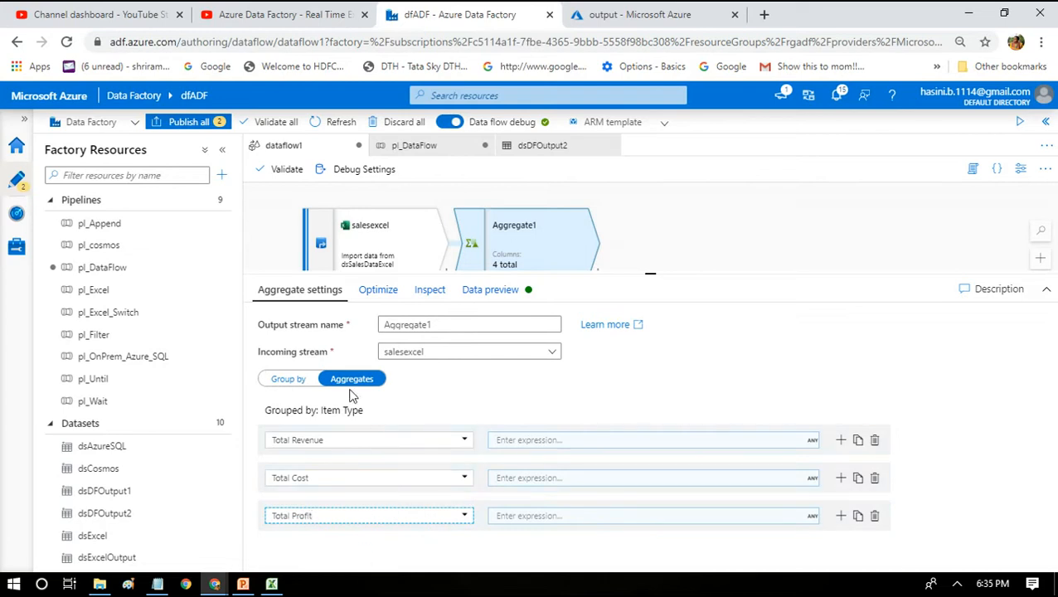
- Define the Total Revenue aggregate with the expression sum({Total Revenue}) and save it
click(588, 516)
click(550, 442)
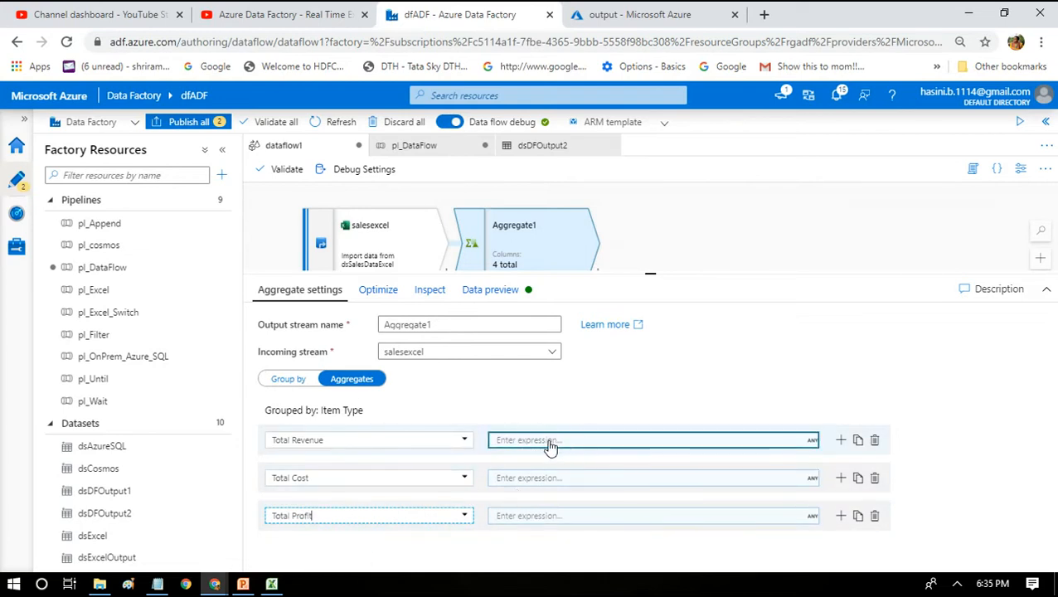
click(567, 444)
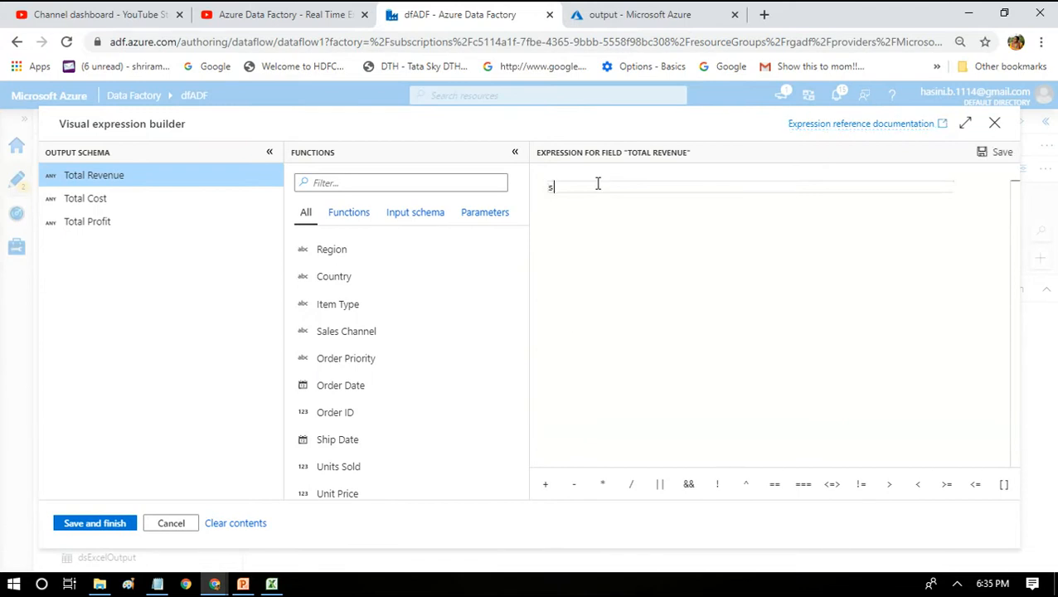
text(su)
text(m()
text(Tot)
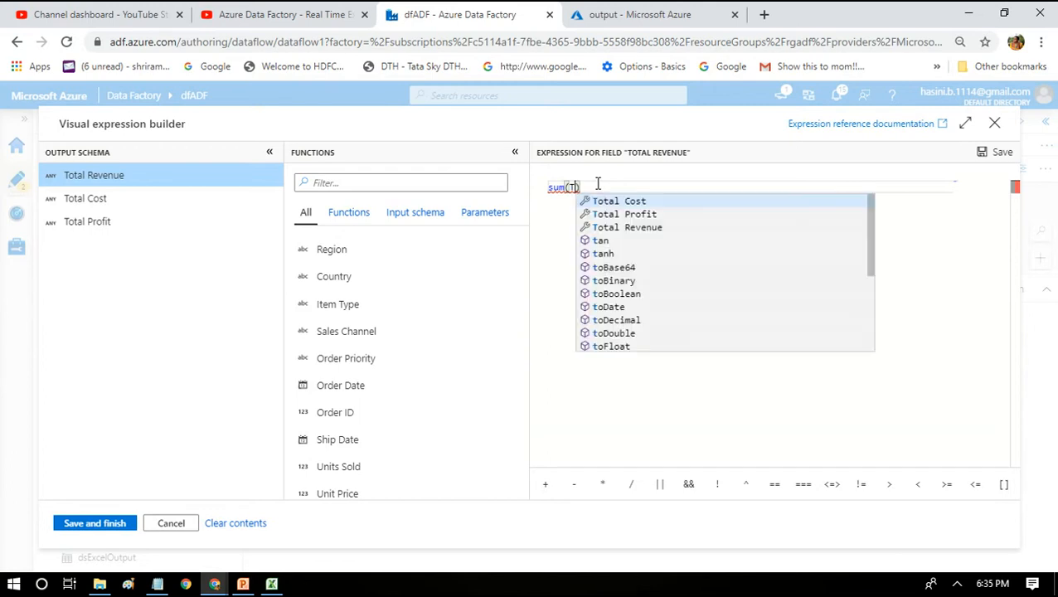
click(628, 227)
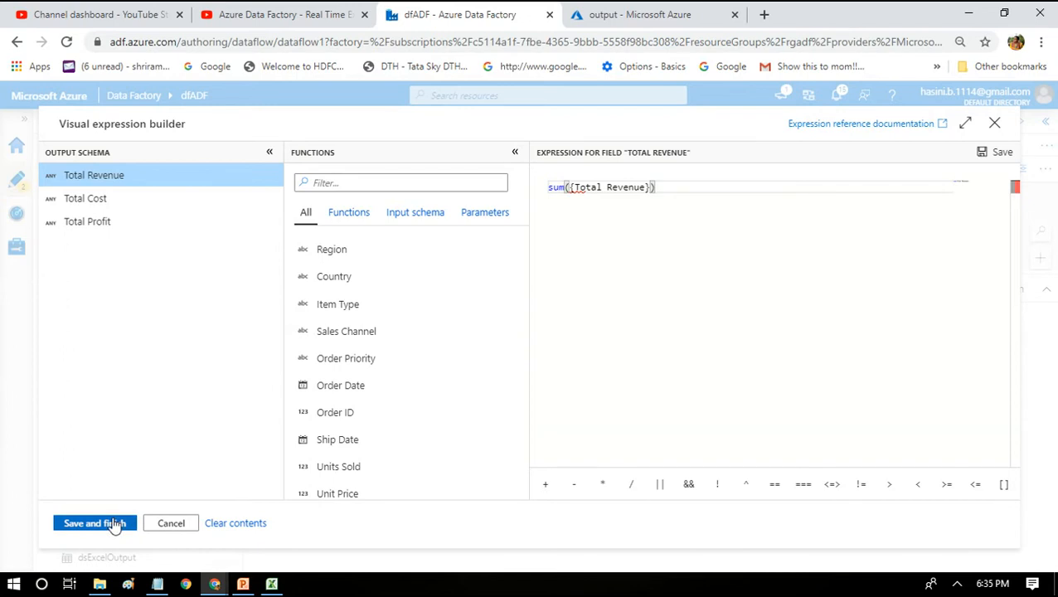
click(115, 524)
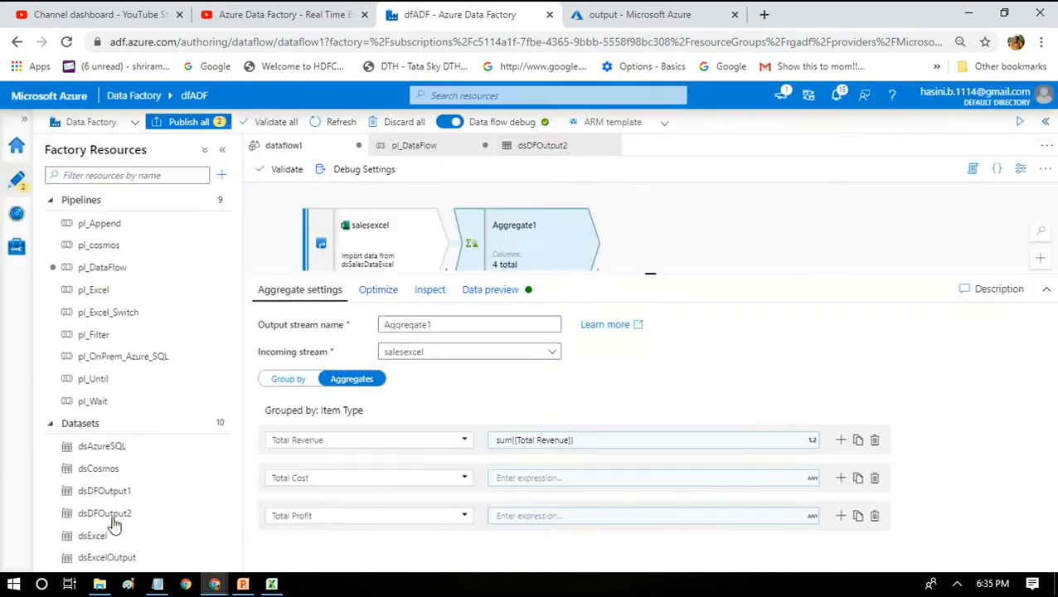
- Define the Total Cost aggregate with the expression sum({Total Cost}) and save it
click(587, 485)
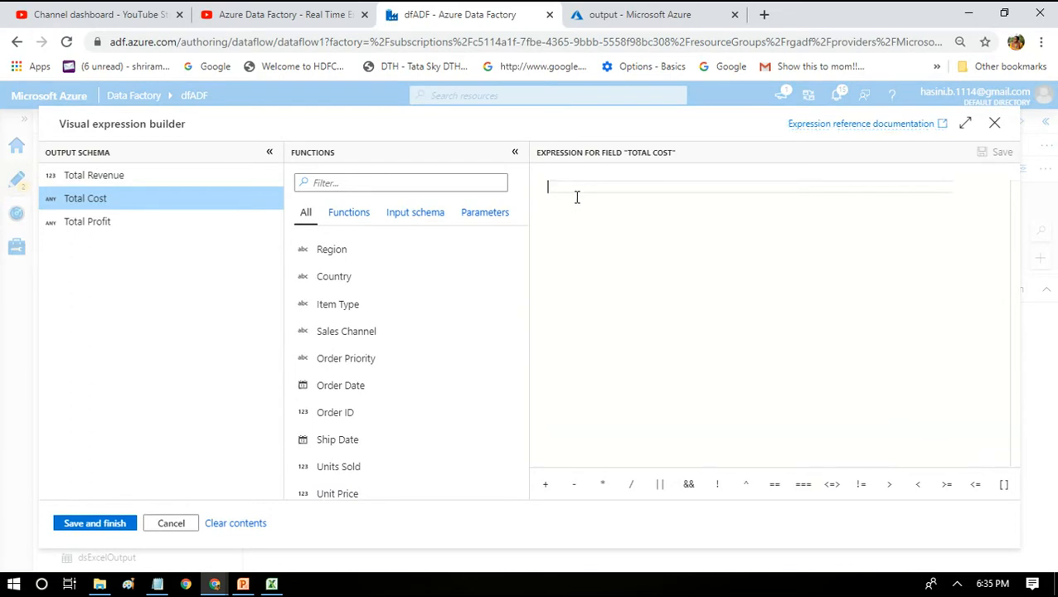
text(Sum)
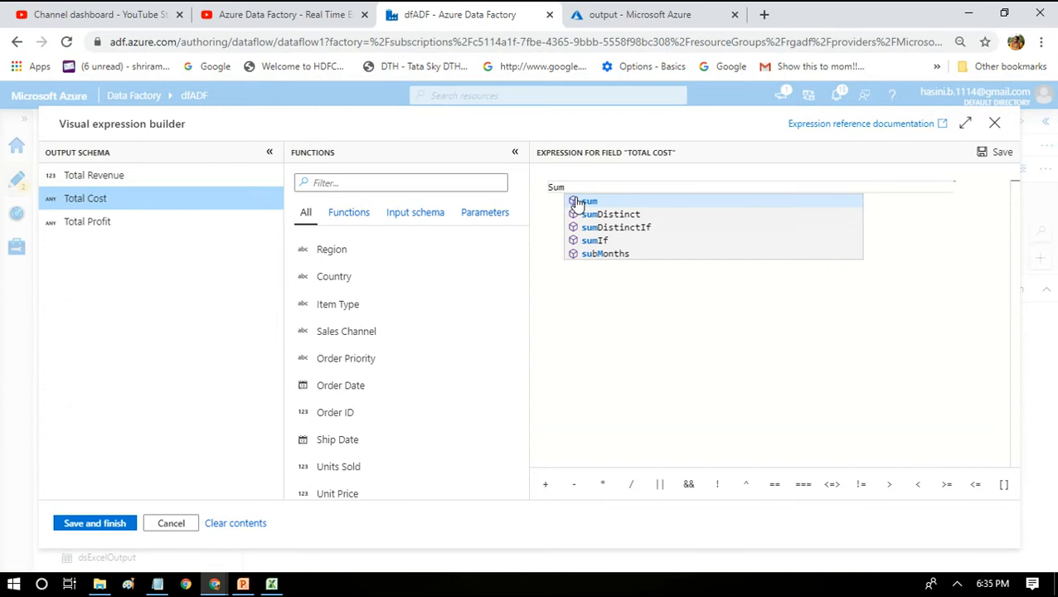
key(BackSpace)
key(BackSpace)
key(BackSpace)
text(su)
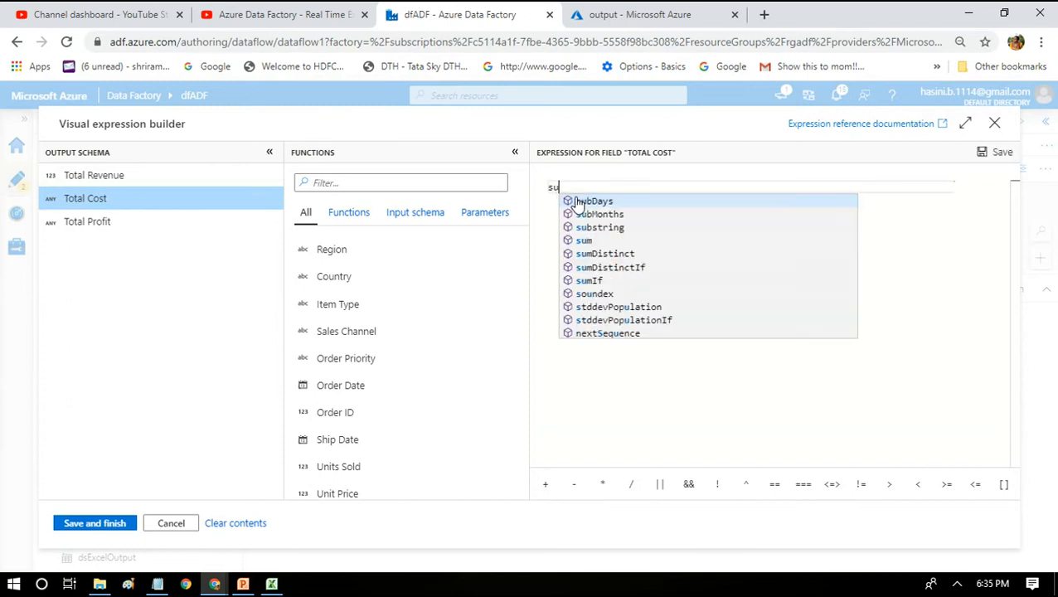
text(m9)
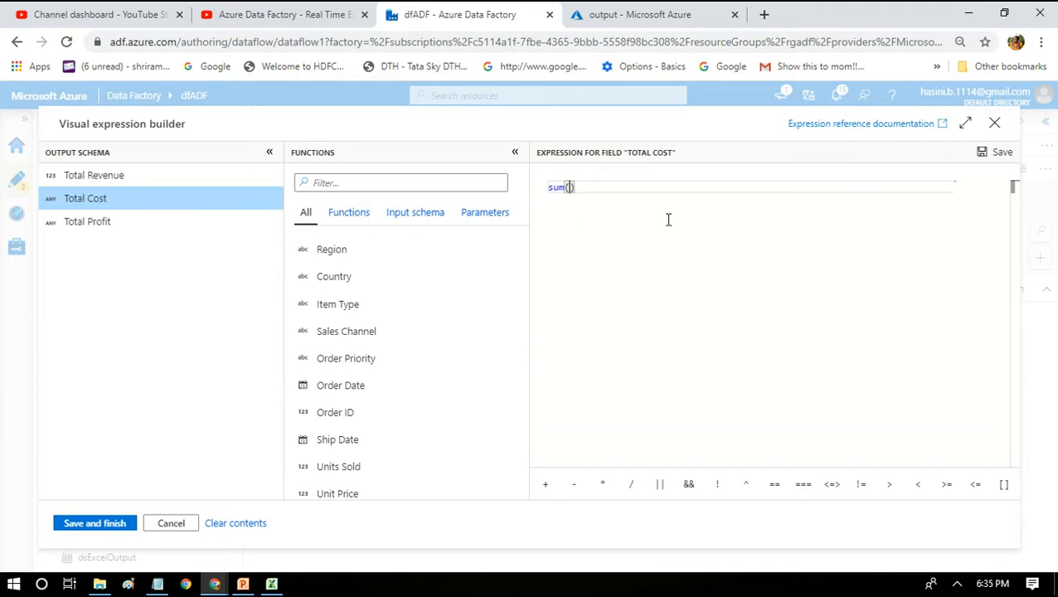
text(Tot)
key(Return)
click(91, 522)
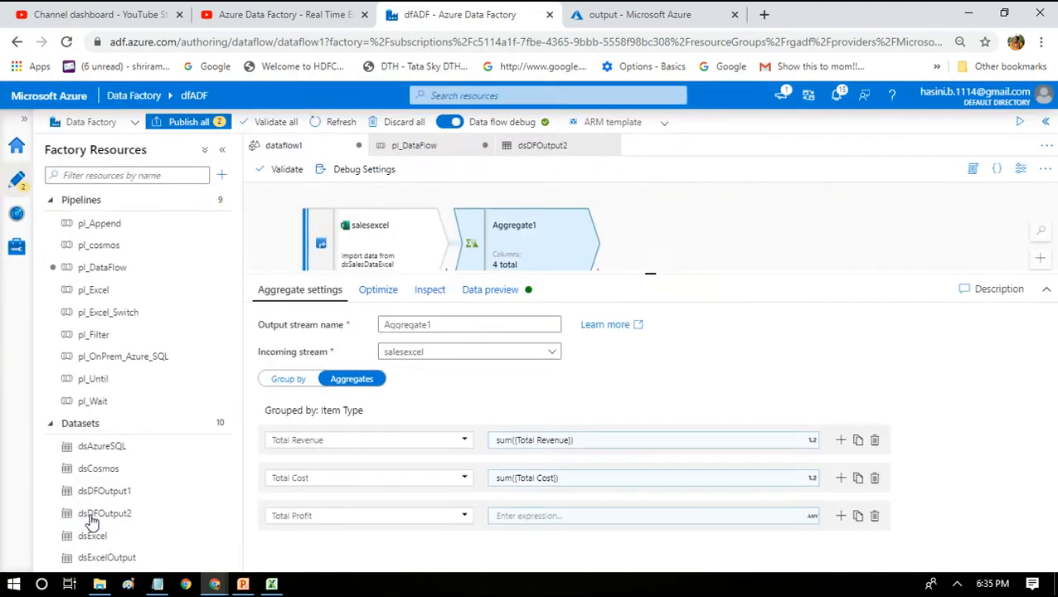
- Define the Total Profit aggregate with the expression sum({Total Profit}) and save it
click(523, 519)
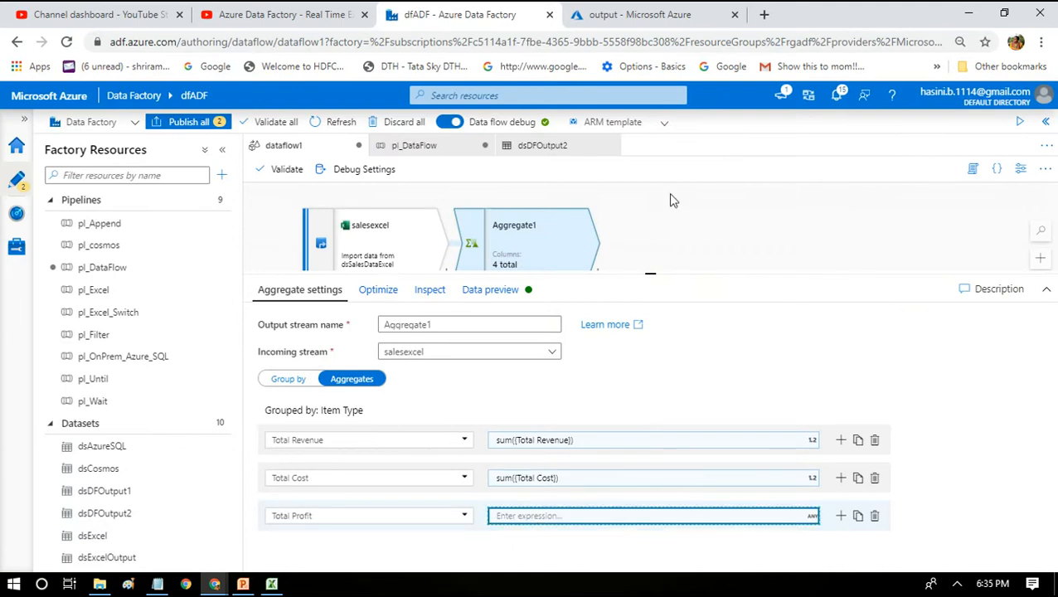
click(597, 213)
text(sum()
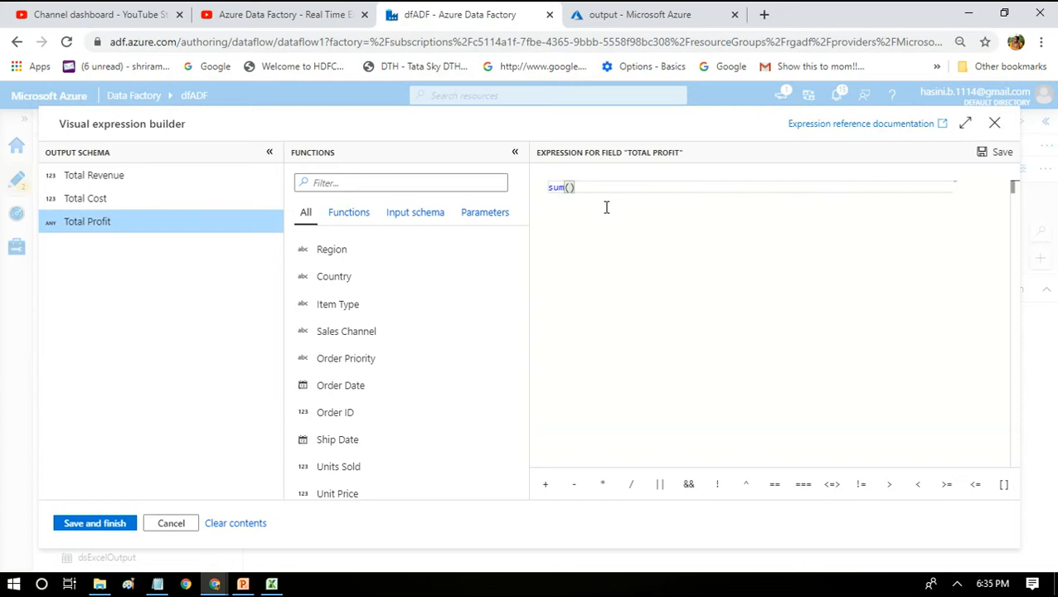
text(Total Profit})
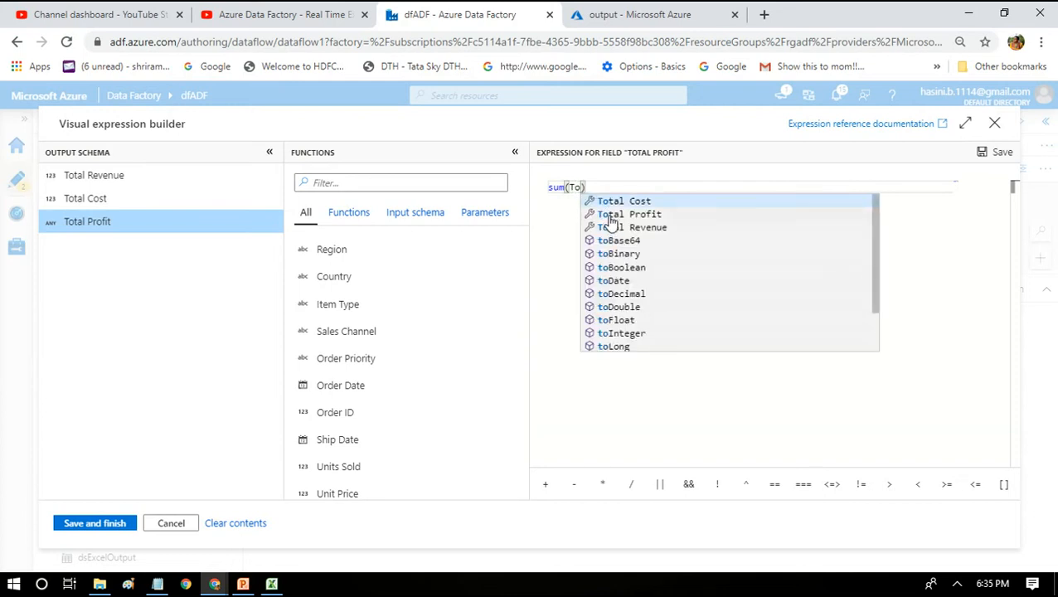
click(610, 216)
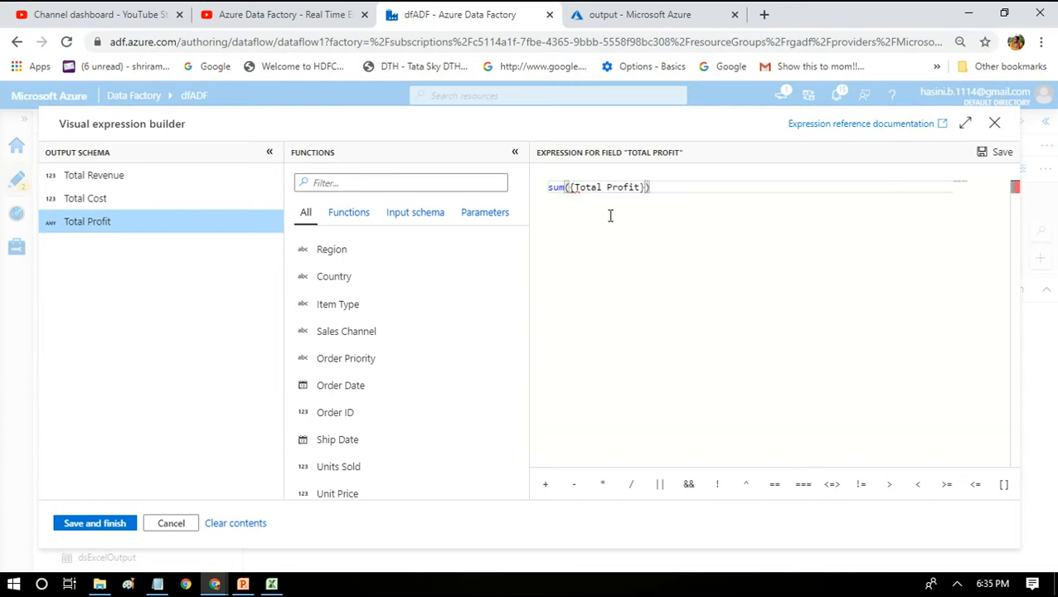
click(112, 525)
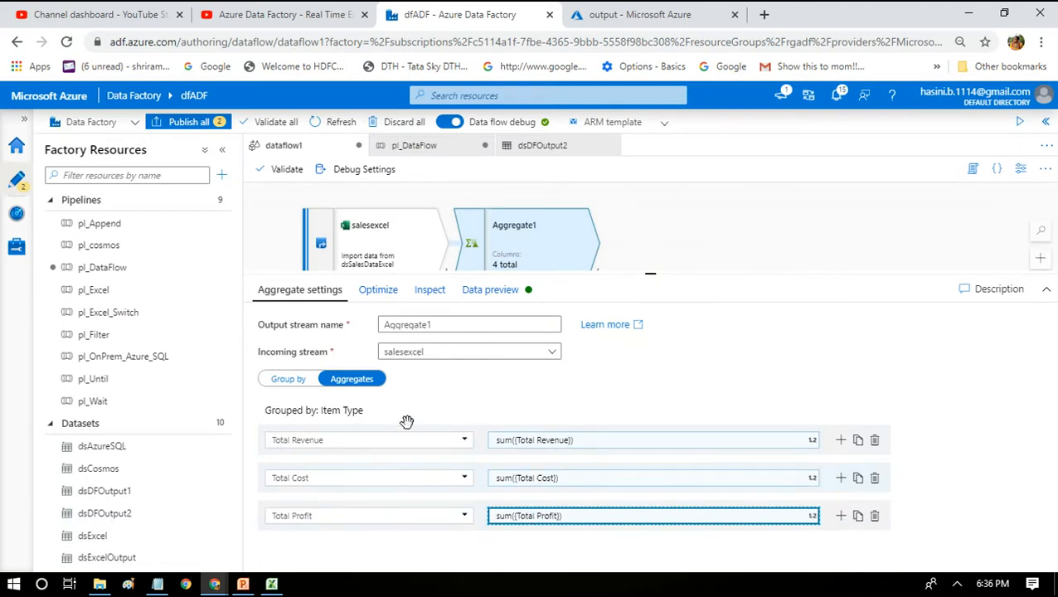
- Add a Sink destination after Aggregate1 in the data flow and dismiss its introductory tip
drag(652, 278, 654, 368)
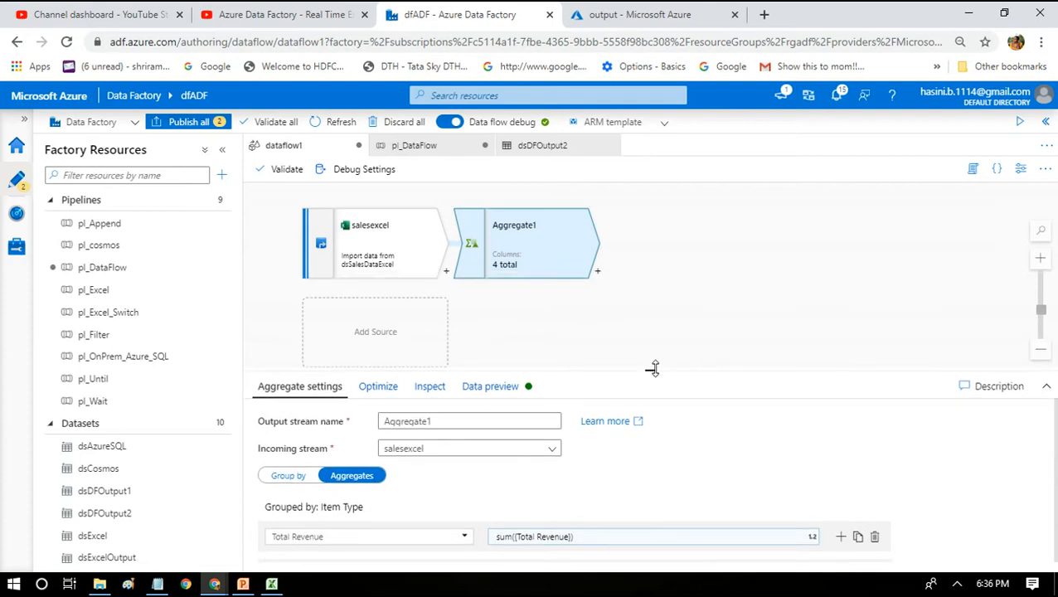
click(598, 273)
drag(720, 390, 723, 489)
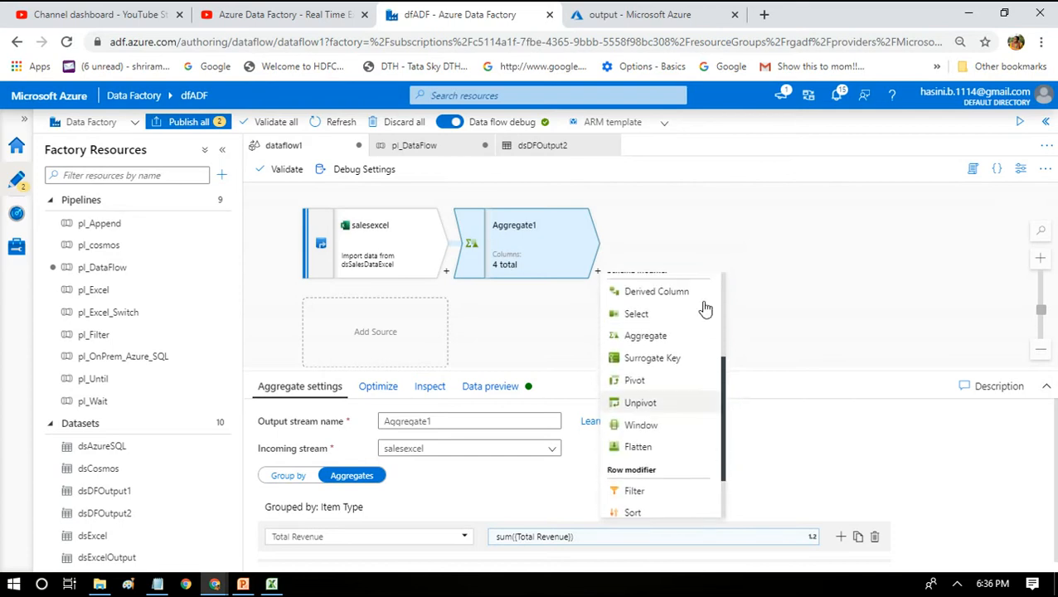
drag(723, 469, 716, 519)
right_click(710, 514)
key(Escape)
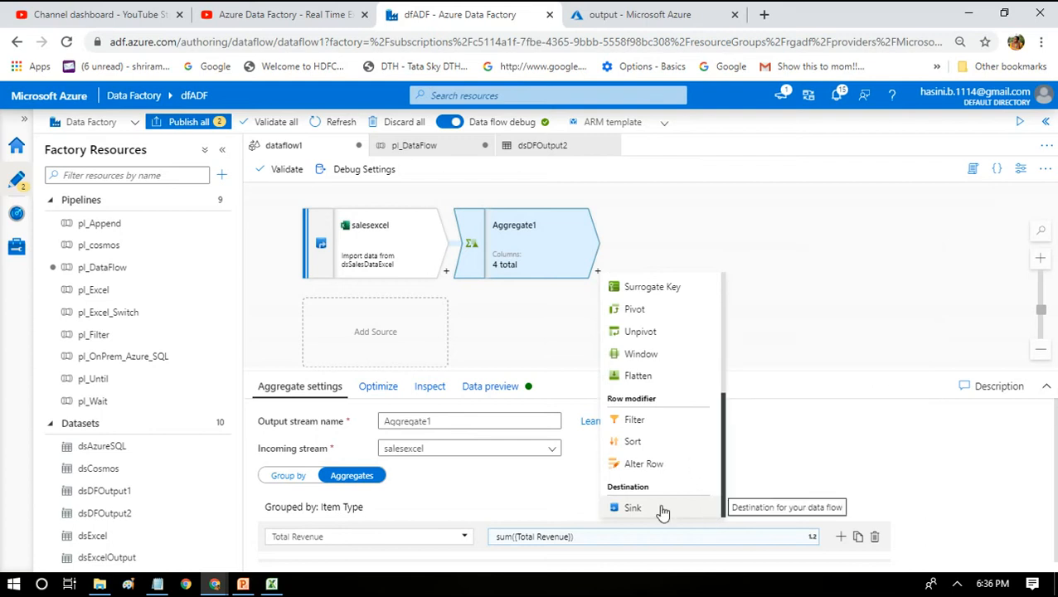
click(661, 508)
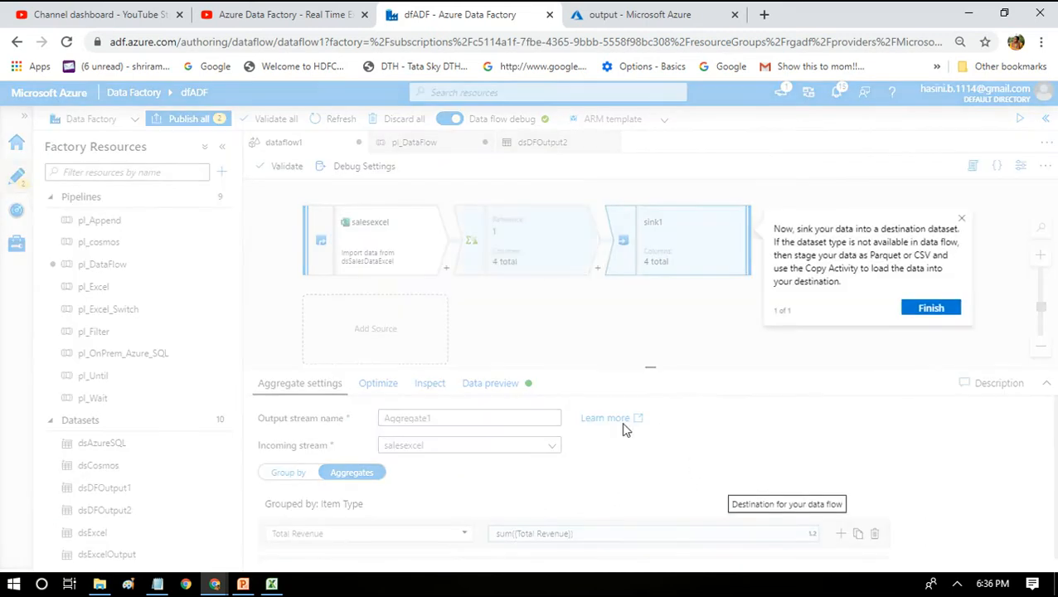
click(960, 219)
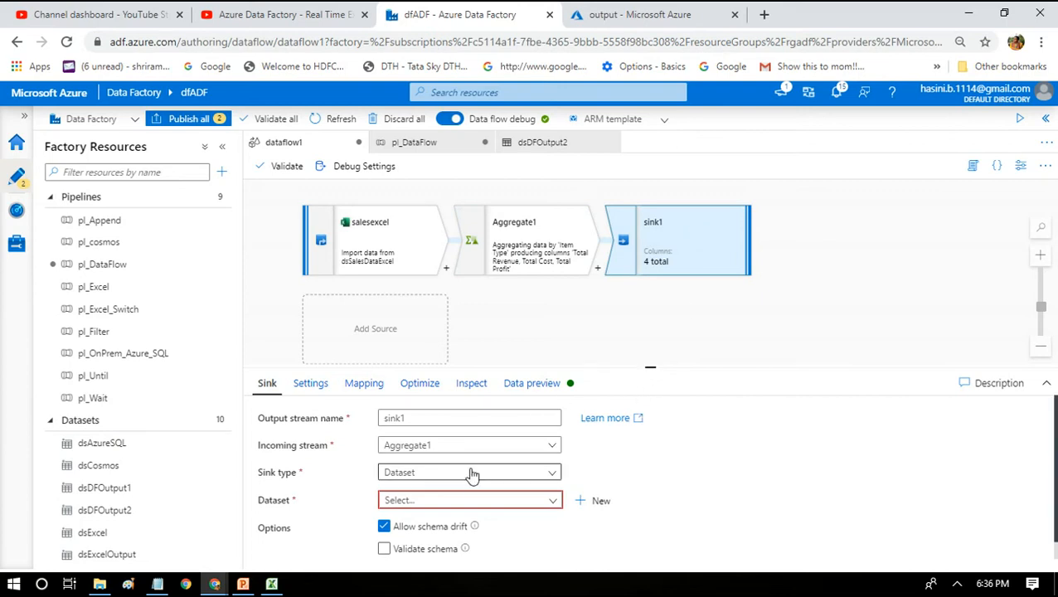
- Set the sink's dataset to dsDFOutput1
click(474, 501)
text(dsdf)
click(428, 545)
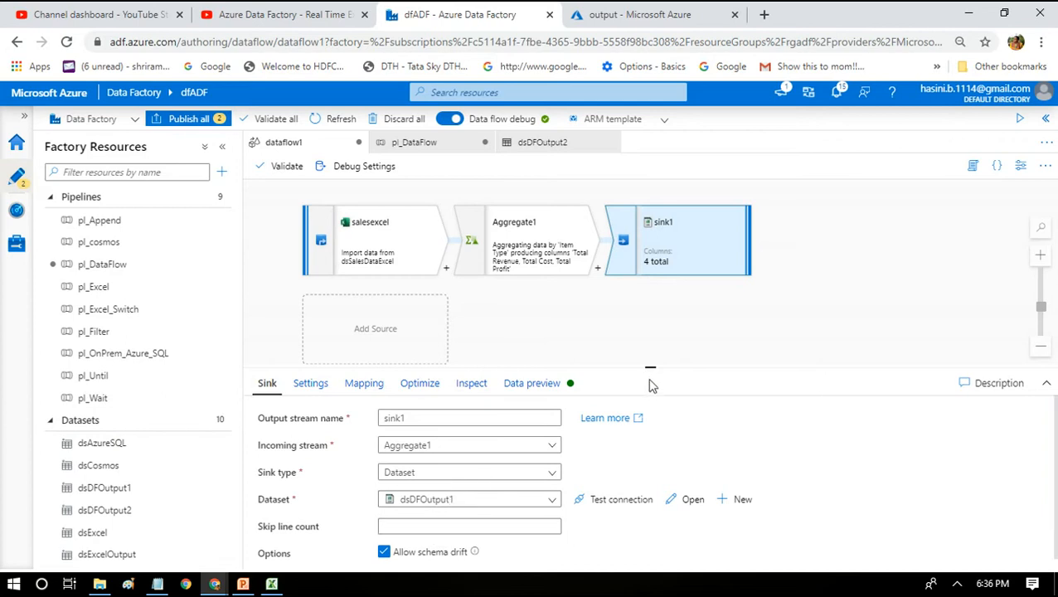
- Make the sink output to a single file named DFAggregrationOutput.csv, using a single partition
drag(650, 368, 651, 304)
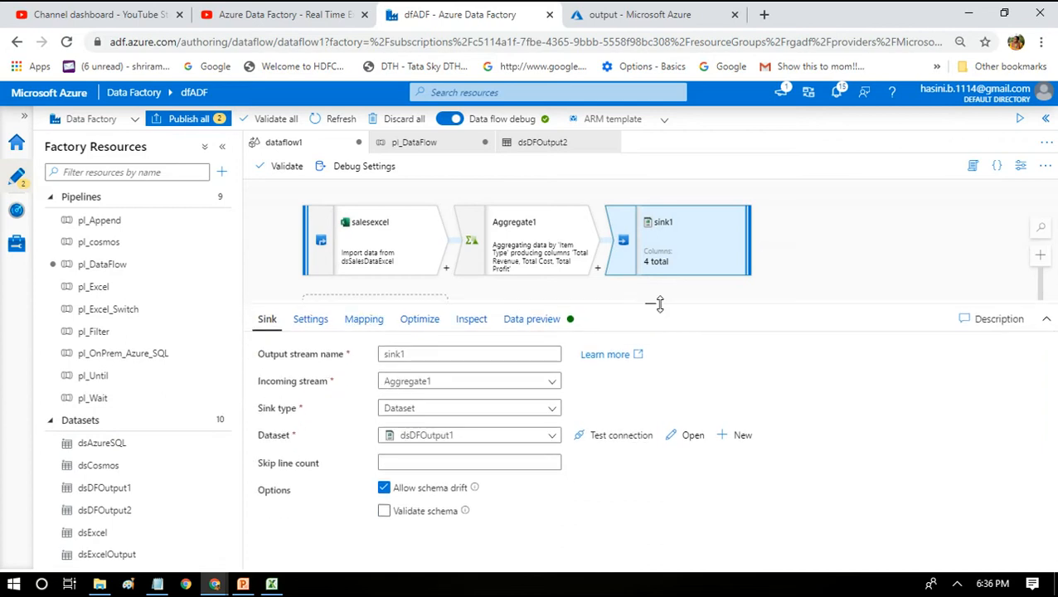
click(320, 325)
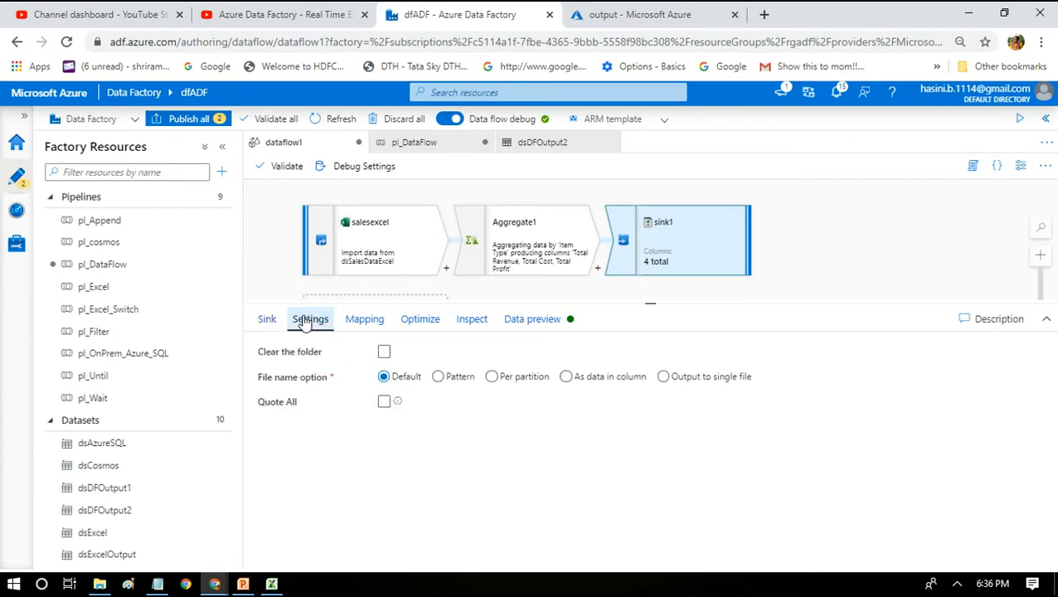
click(664, 377)
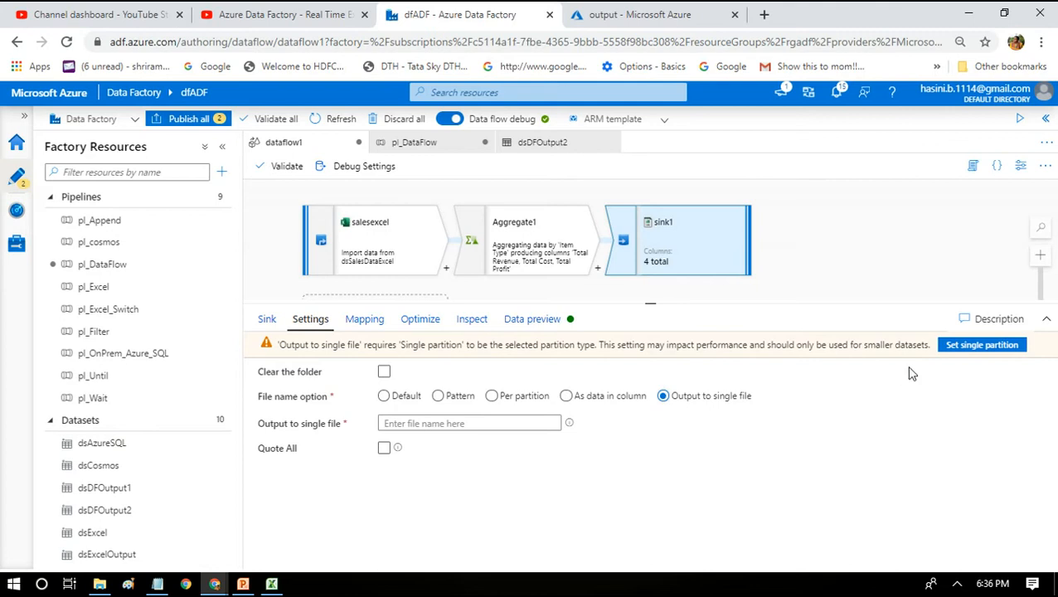
click(965, 348)
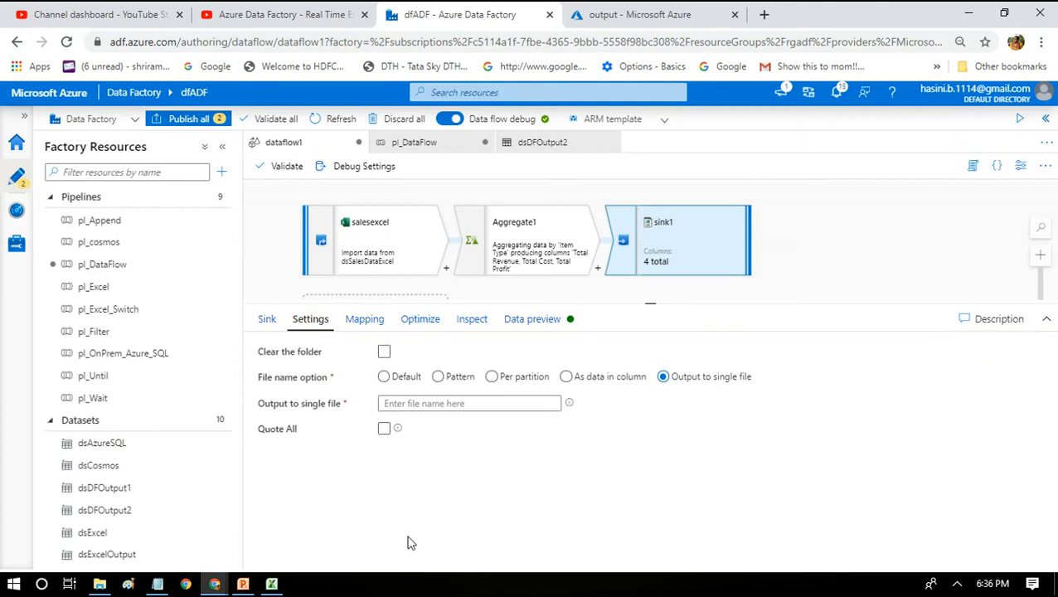
click(431, 404)
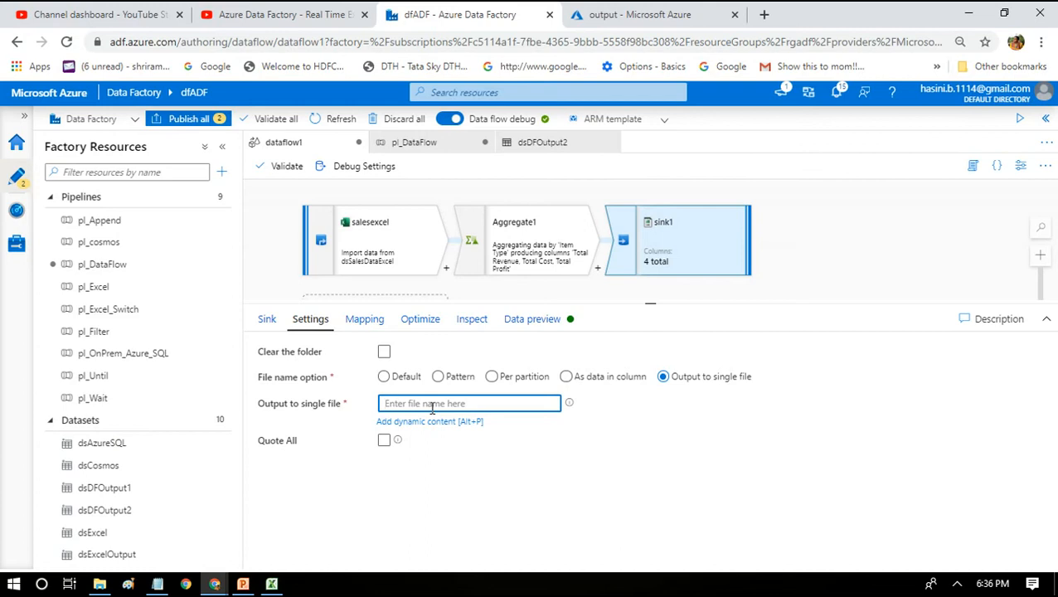
text(DFAggregationOutput.csv)
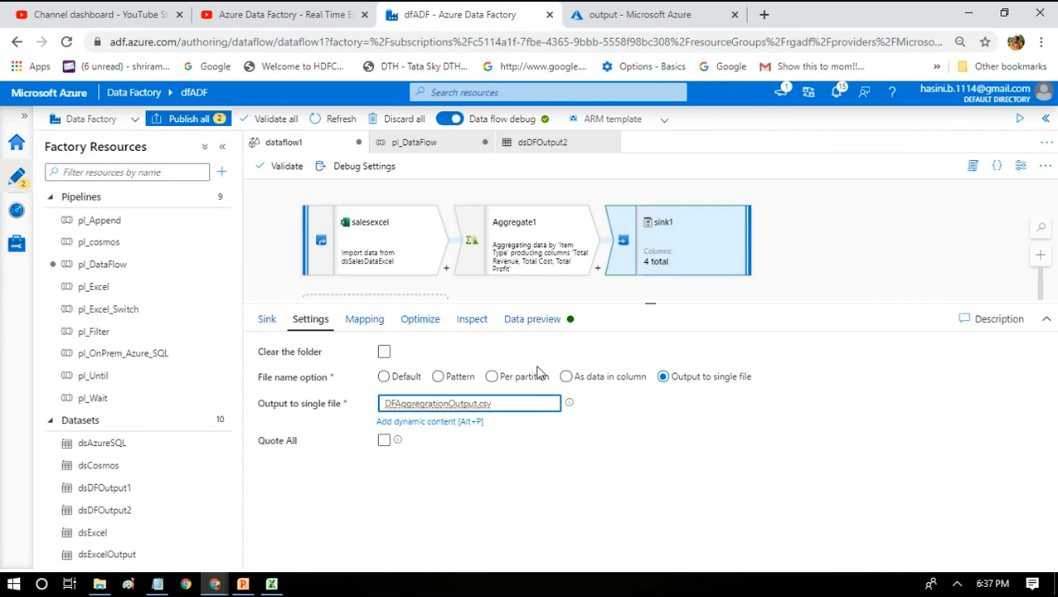
- Publish all pending changes to the pl_DataFlow pipeline and dataflow1
click(268, 320)
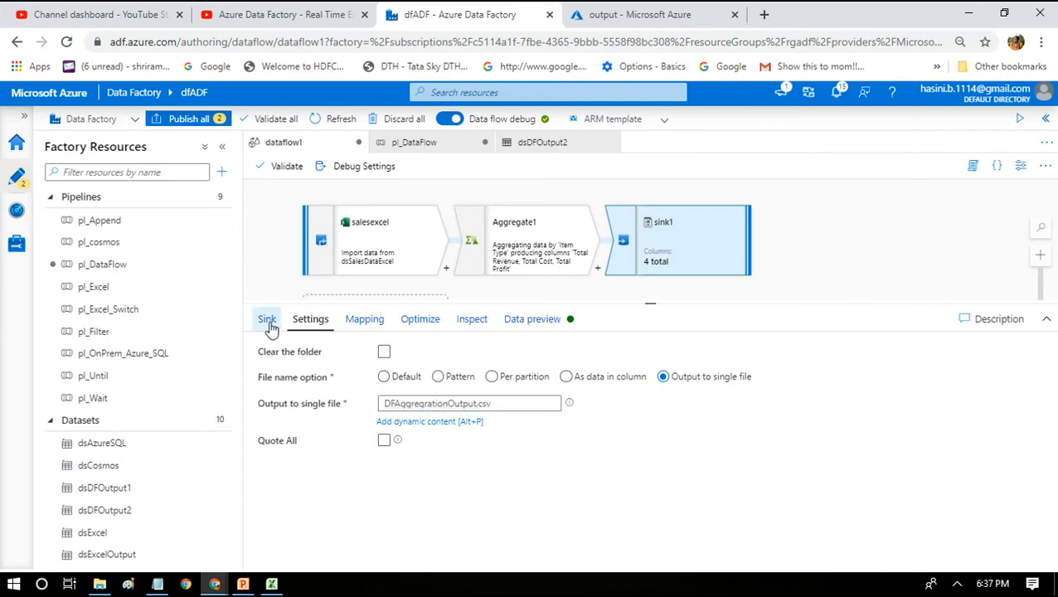
click(192, 122)
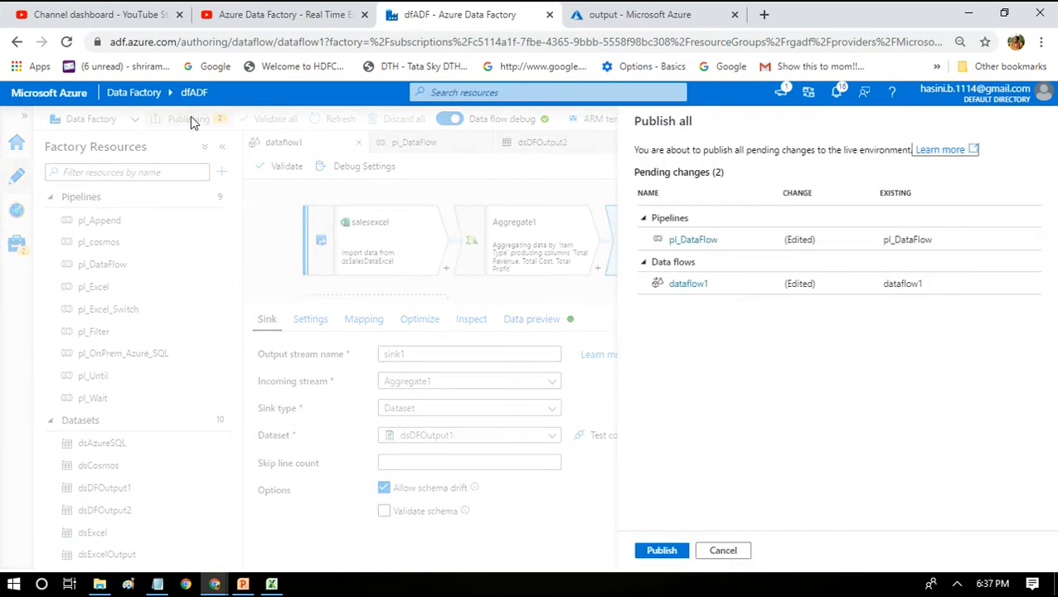
click(661, 549)
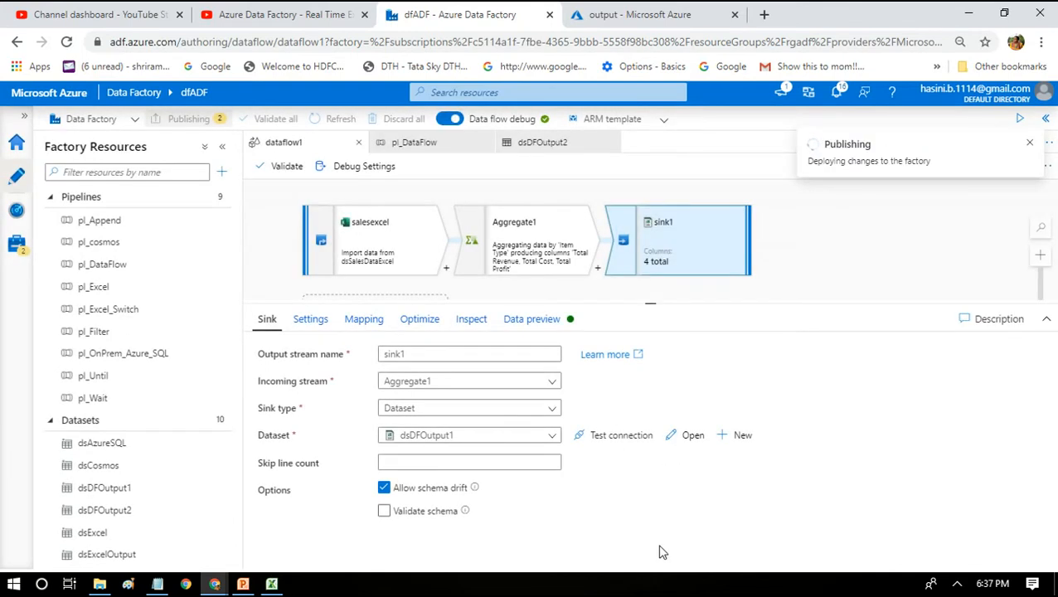
- Run the pl_DataFlow pipeline in debug mode
click(435, 146)
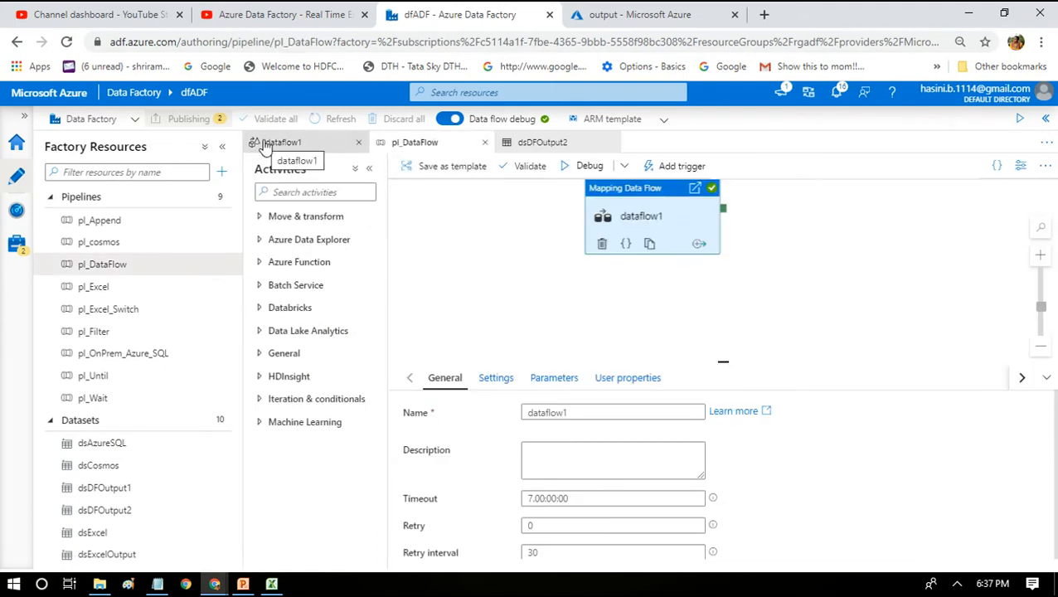
click(265, 146)
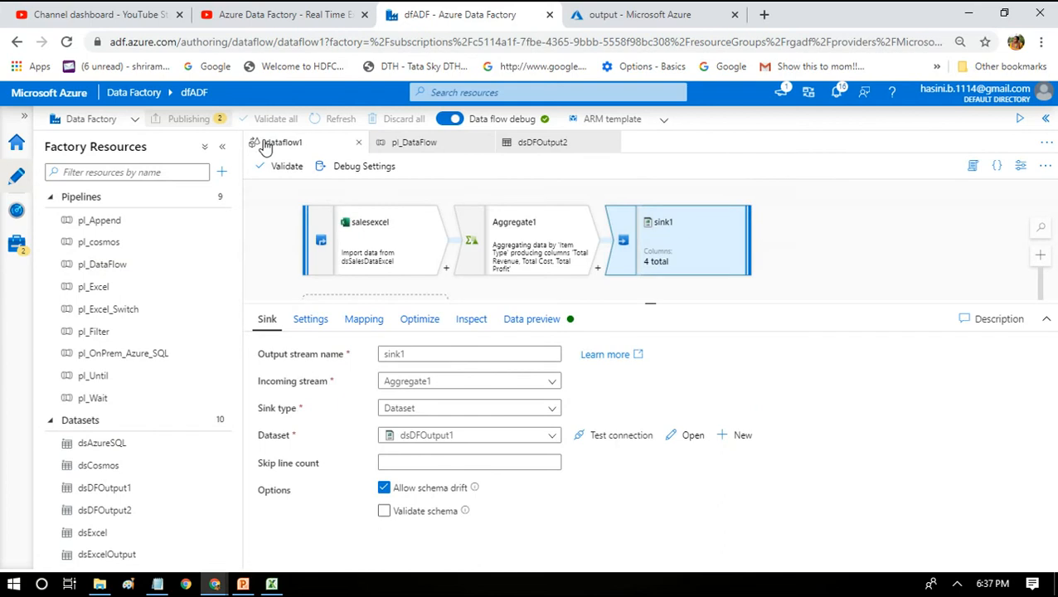
click(399, 148)
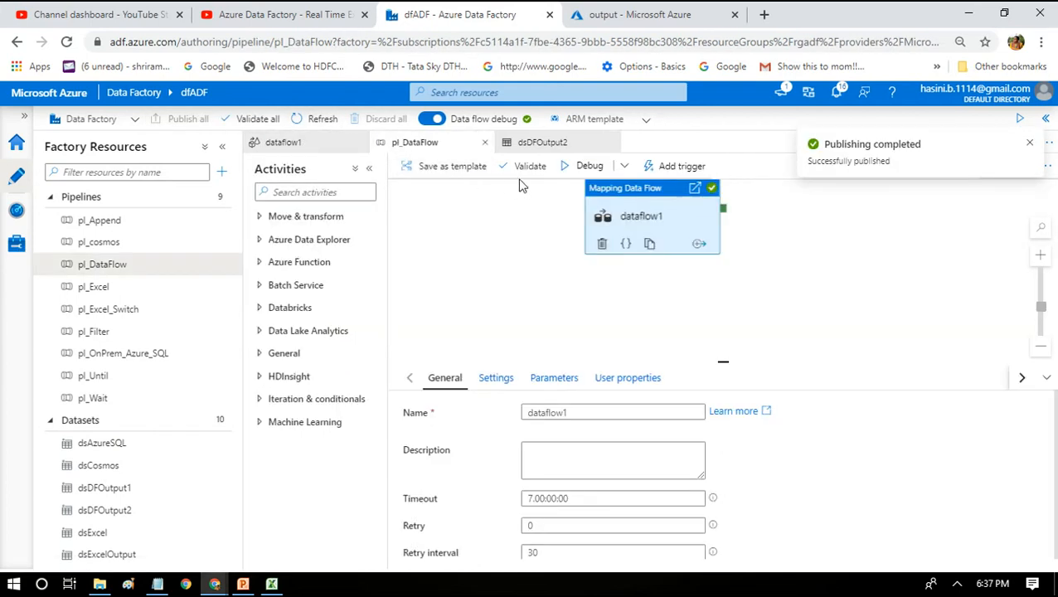
click(588, 165)
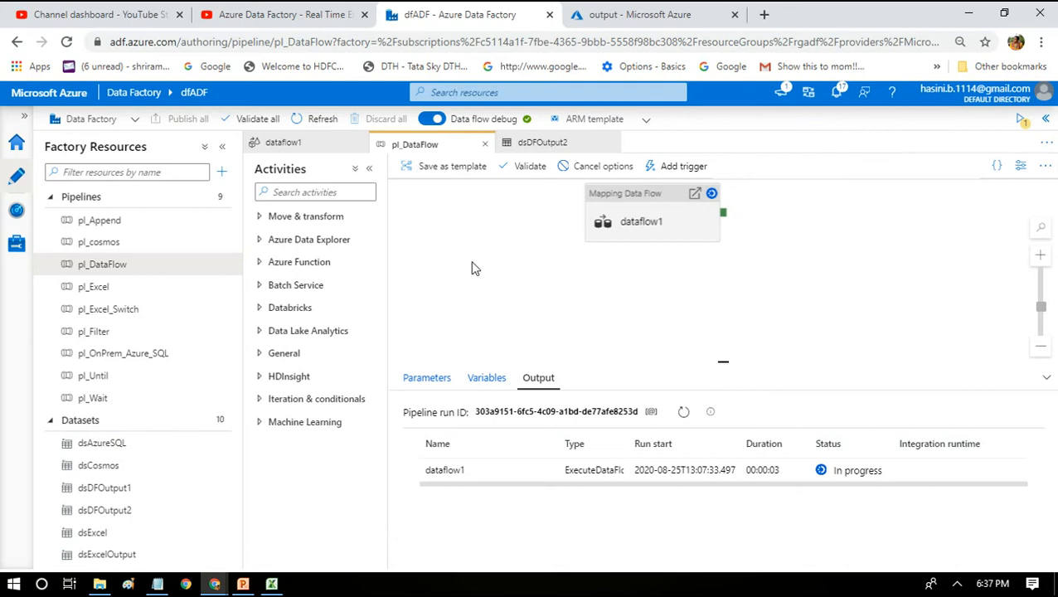
click(631, 209)
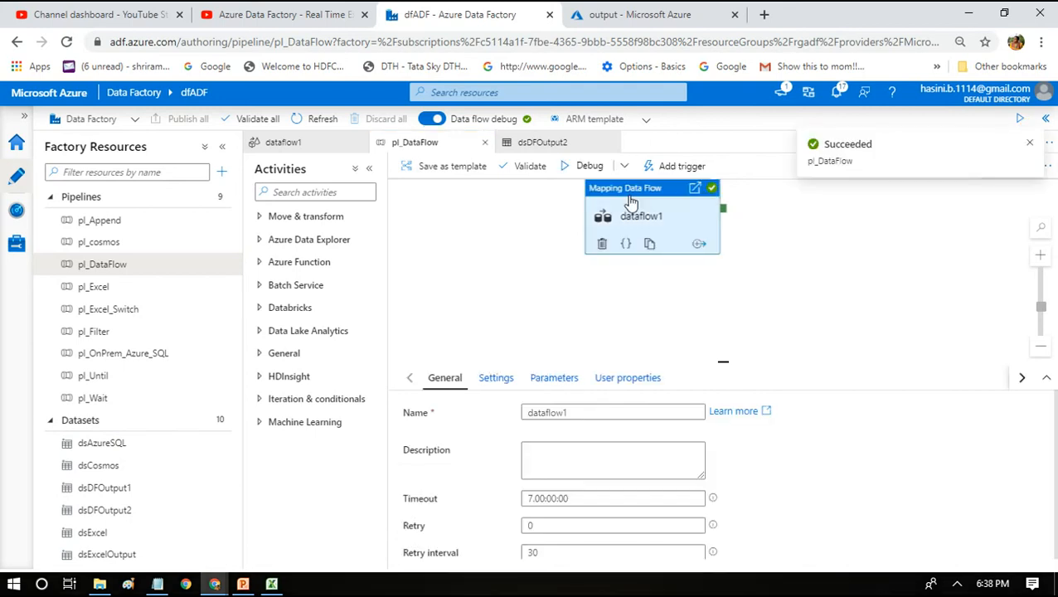
click(839, 237)
- Refresh the output container, view the contents of DFAggregrationOutput.csv, and switch to Excel to compare them with the pivot table
click(661, 18)
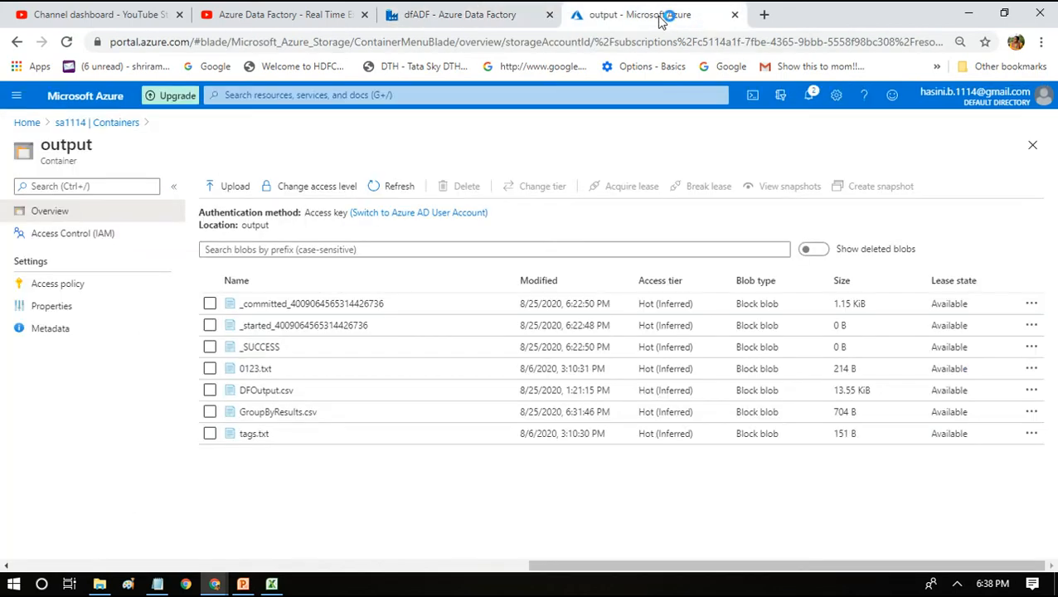
click(376, 190)
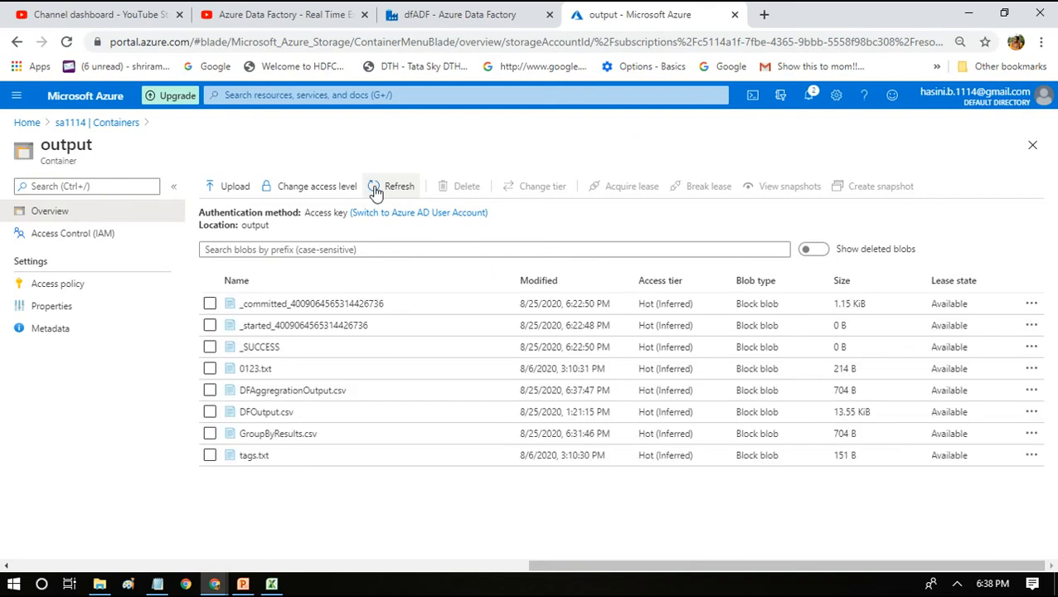
click(309, 395)
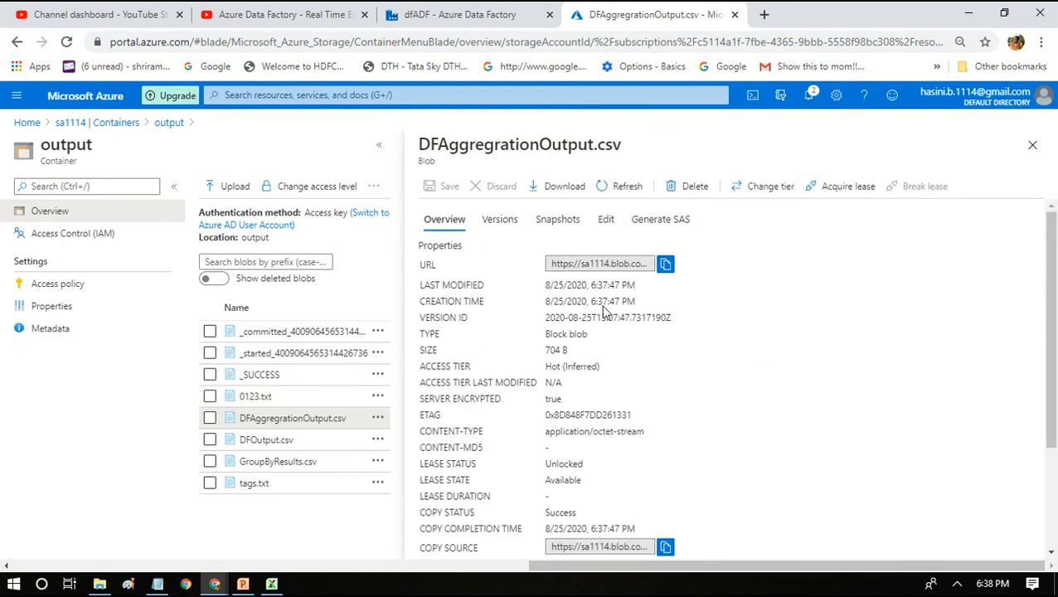
click(604, 220)
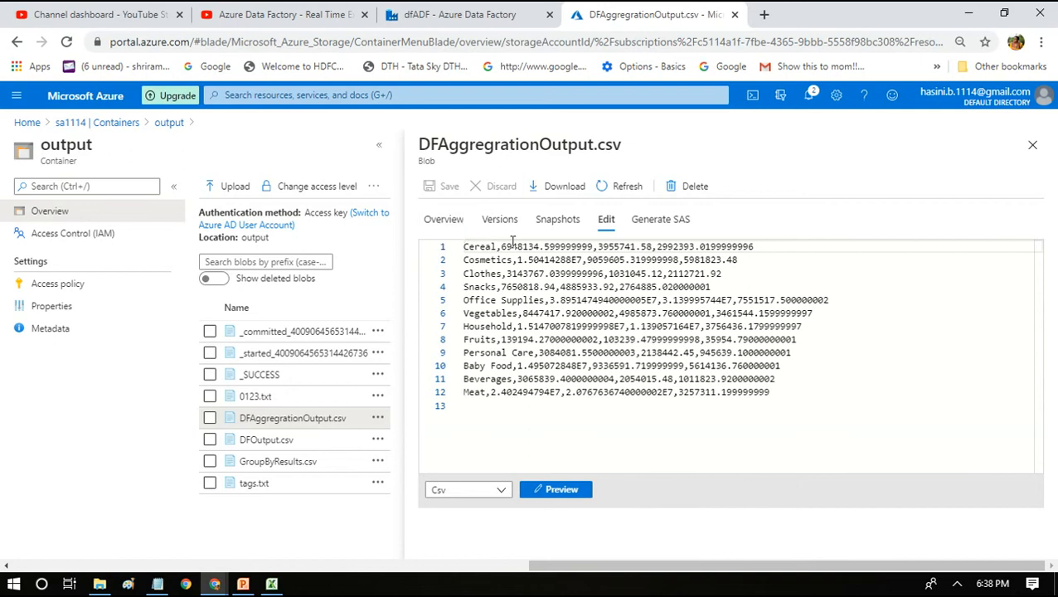
click(271, 584)
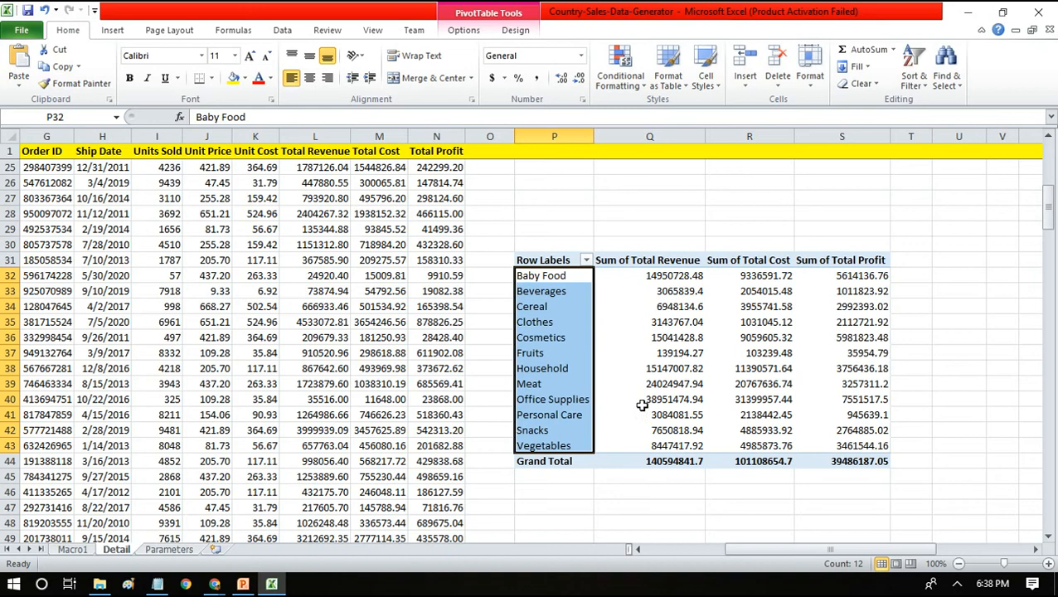
- Examine the Clothes and Cosmetics rows of the pivot table, checking their revenue, cost and profit sums
click(567, 331)
click(568, 330)
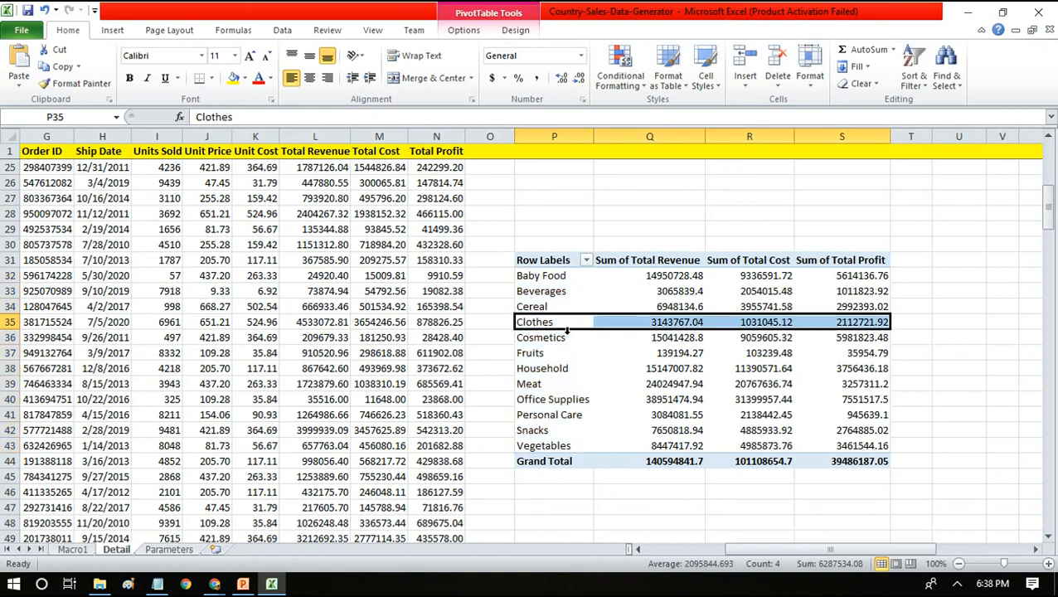
key(Up)
key(Down)
key(Down)
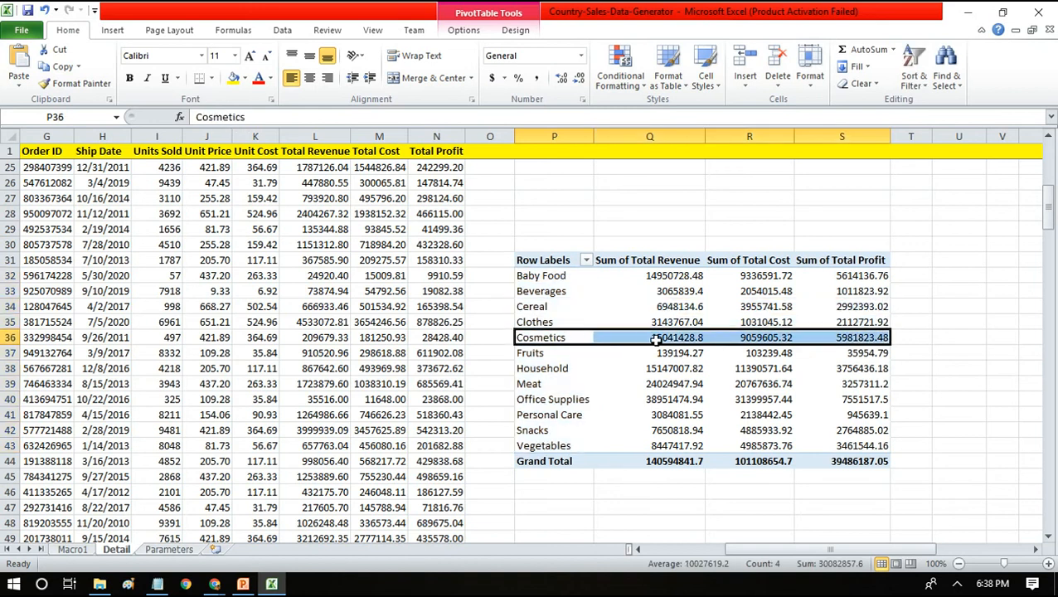
mouse_move(649, 343)
- Switch to the Azure portal in the browser and compare the Cosmetics revenue and all item rows in DFAggregrationOutput.csv with the pivot
mouse_move(214, 585)
click(163, 541)
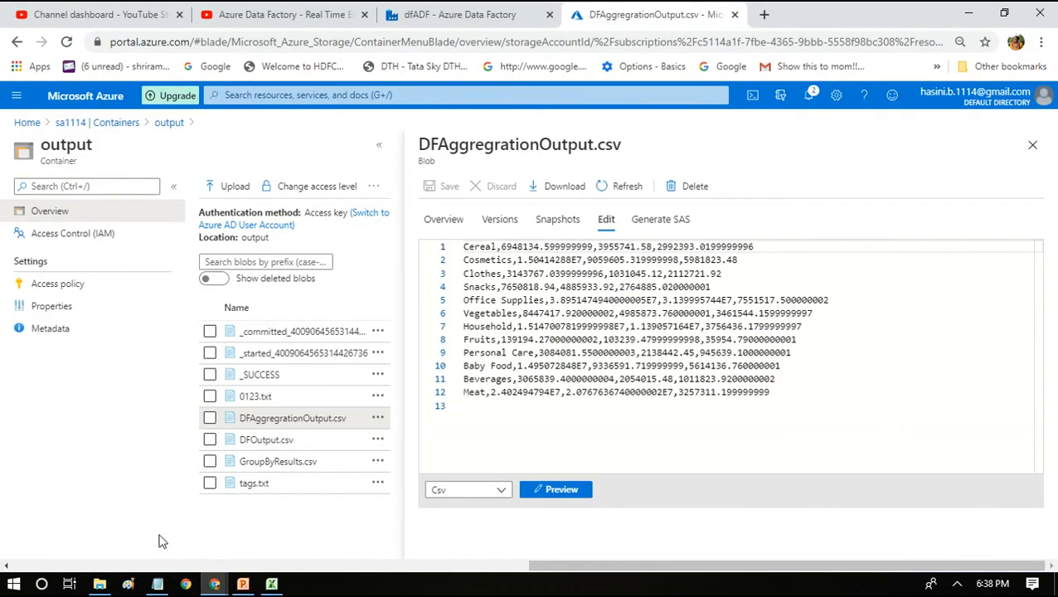
double_click(569, 259)
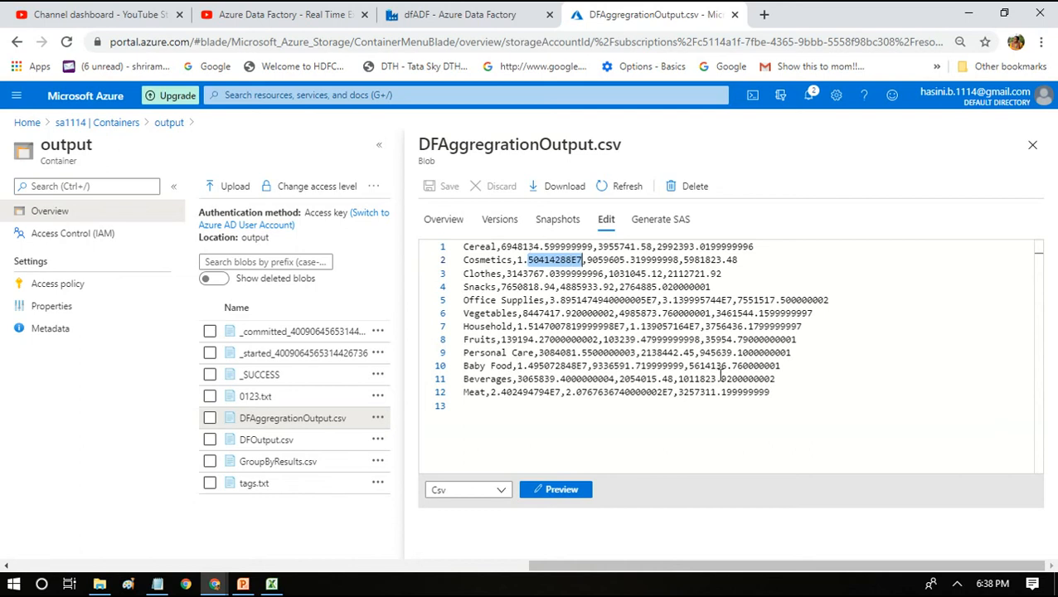
drag(798, 392, 442, 249)
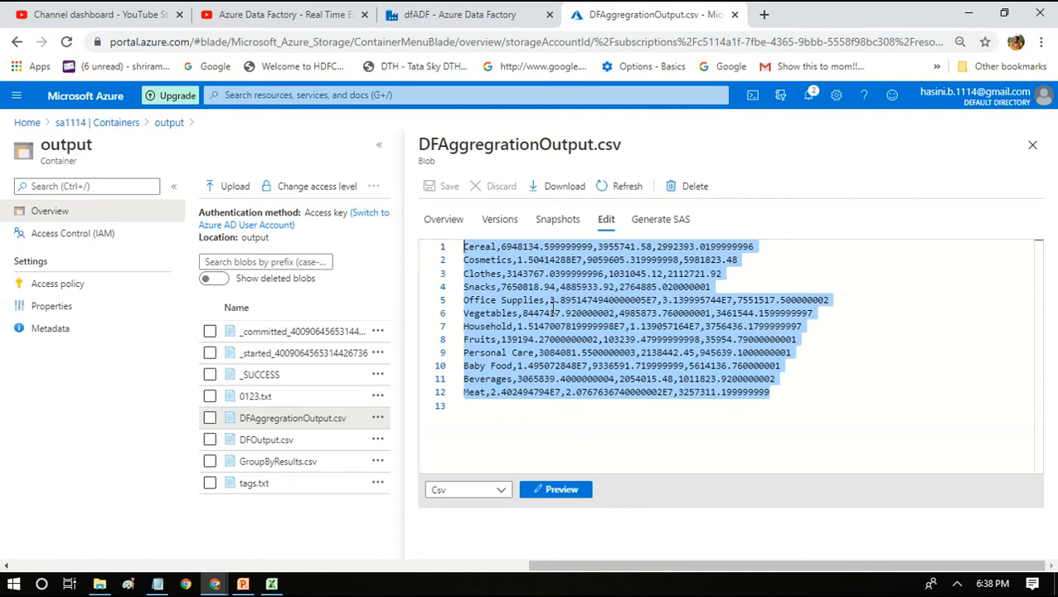
- Return to Azure Data Factory, open dataflow1 from the pl_DataFlow pipeline, and review Aggregate1's sum expressions and options for adding columns
click(496, 10)
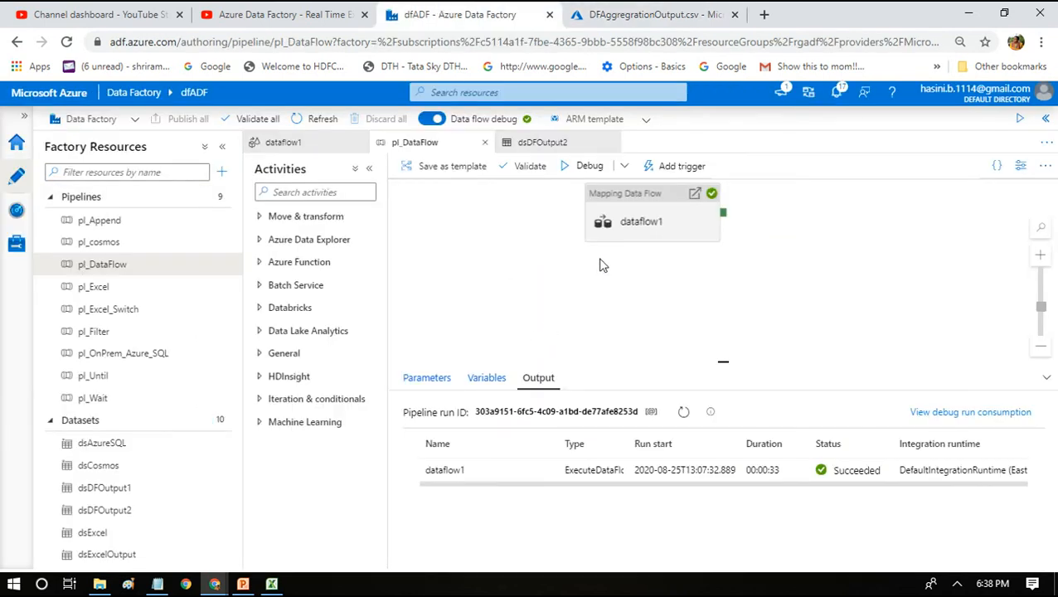
double_click(624, 225)
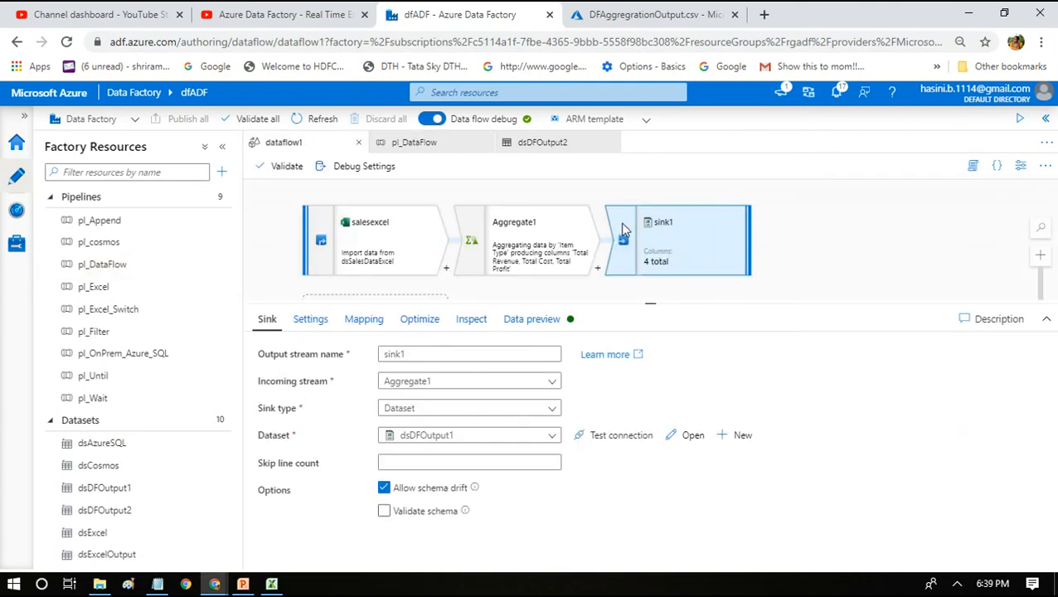
click(524, 244)
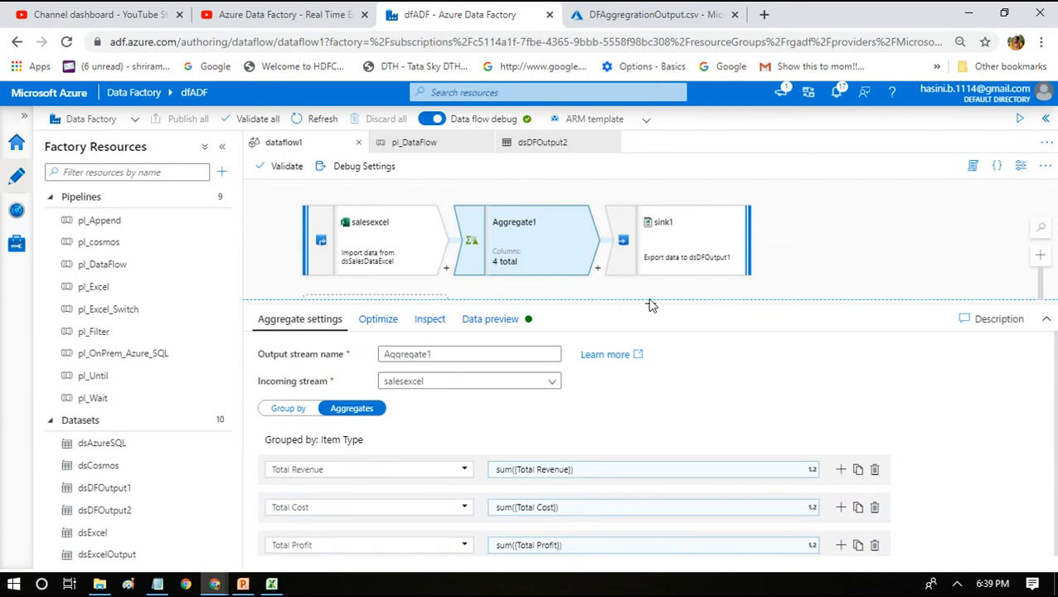
drag(650, 300, 654, 274)
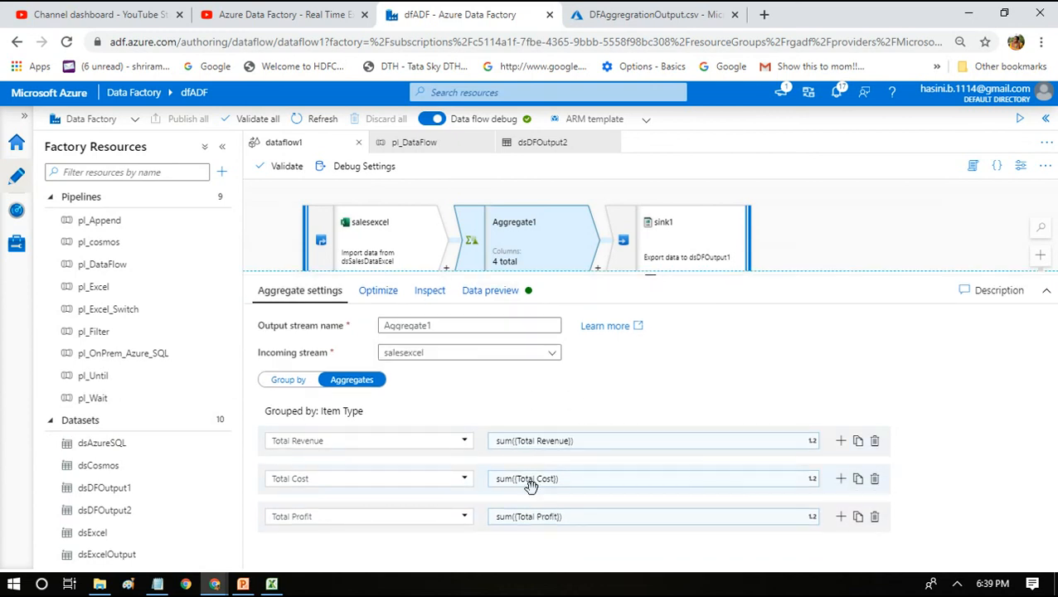
click(842, 441)
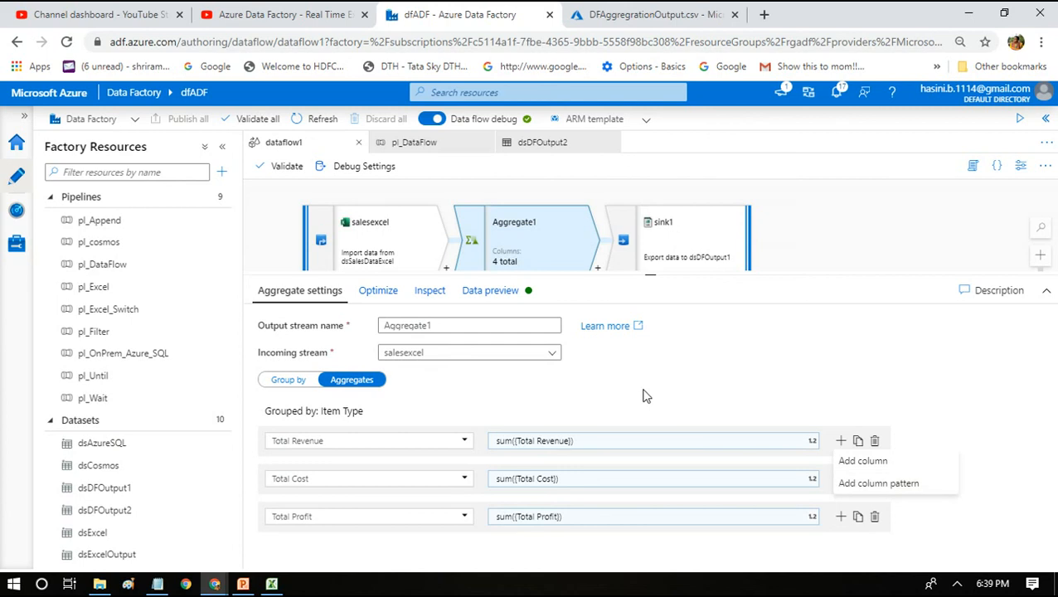
click(746, 351)
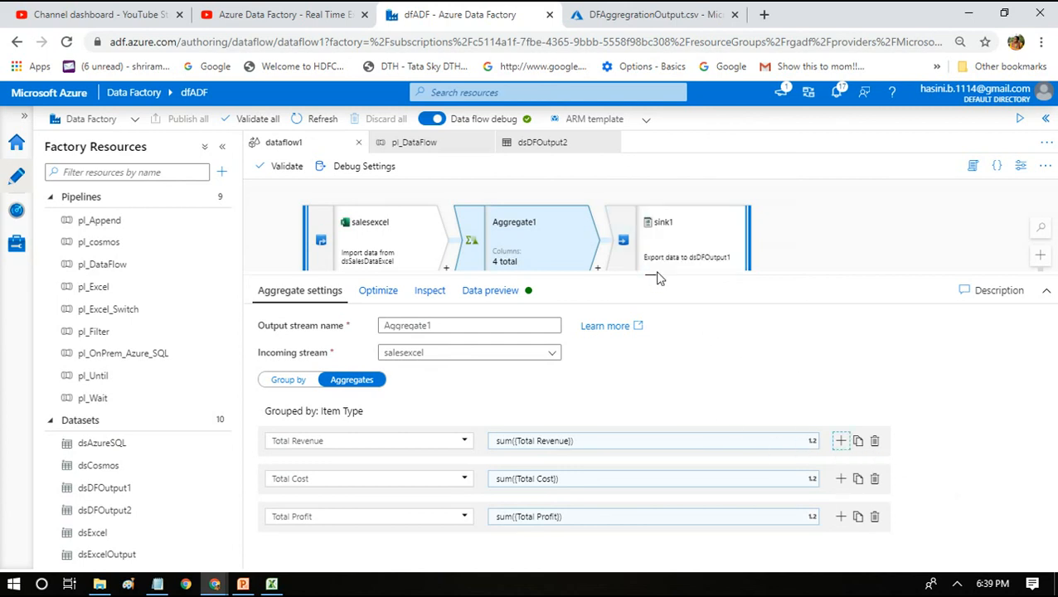
drag(650, 271, 652, 318)
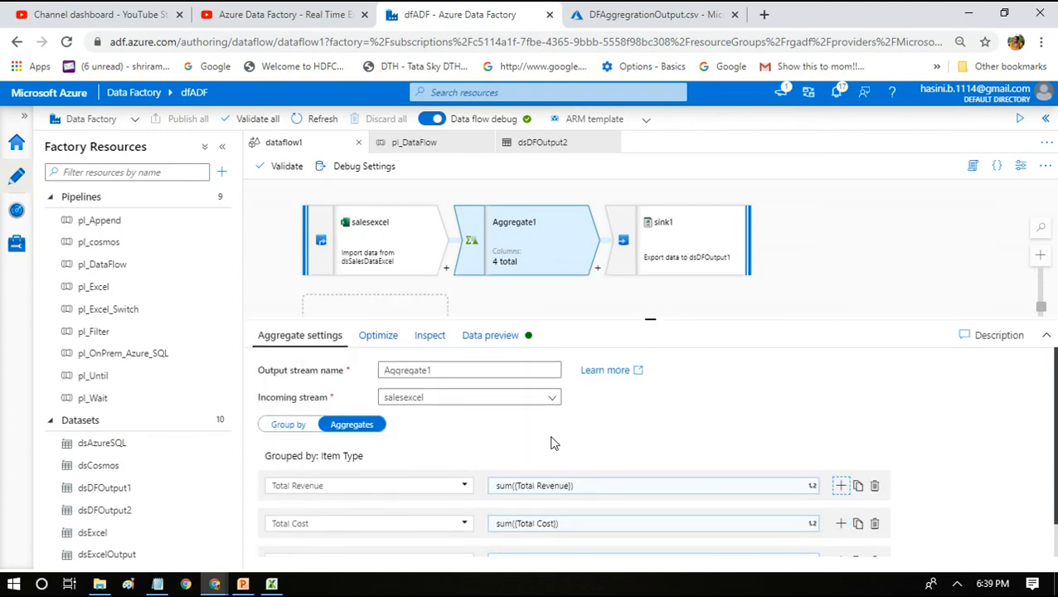